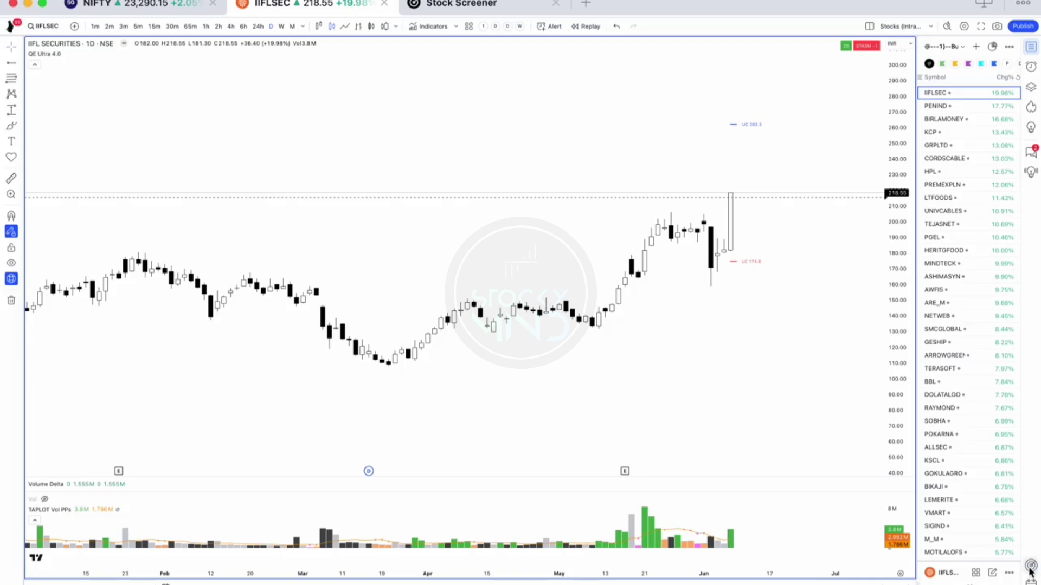
Open the Stock Screener beside the IIFL Securities chart, sized to three chart columns
{"action": "left_click", "coordinate": [1032, 566]}
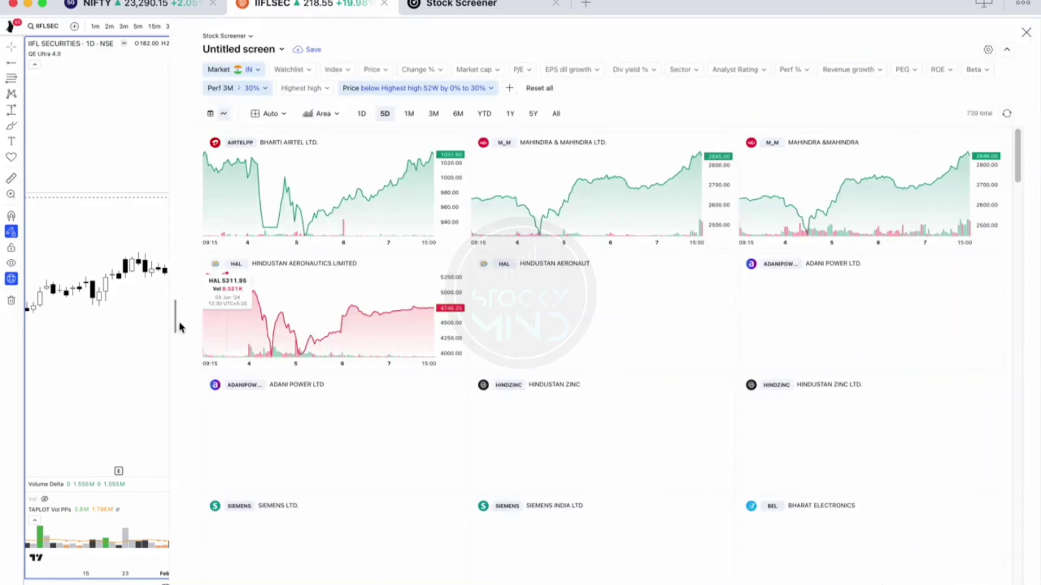
{"action": "left_click_drag", "start_coordinate": [184, 314], "coordinate": [234, 315]}
{"action": "left_click_drag", "start_coordinate": [417, 303], "coordinate": [661, 278]}
{"action": "left_click_drag", "start_coordinate": [544, 287], "coordinate": [249, 282]}
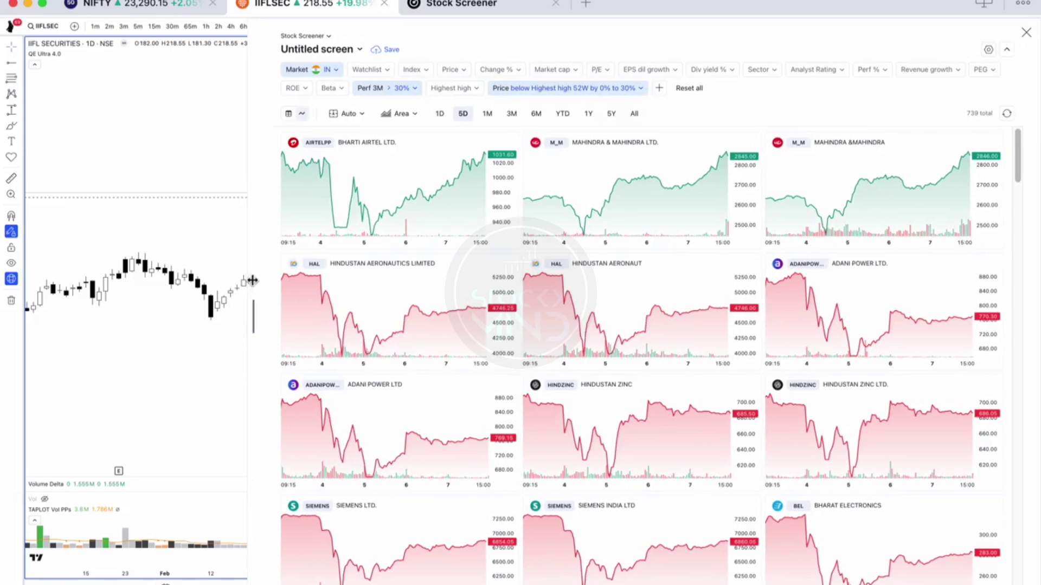
{"action": "left_click", "coordinate": [358, 51]}
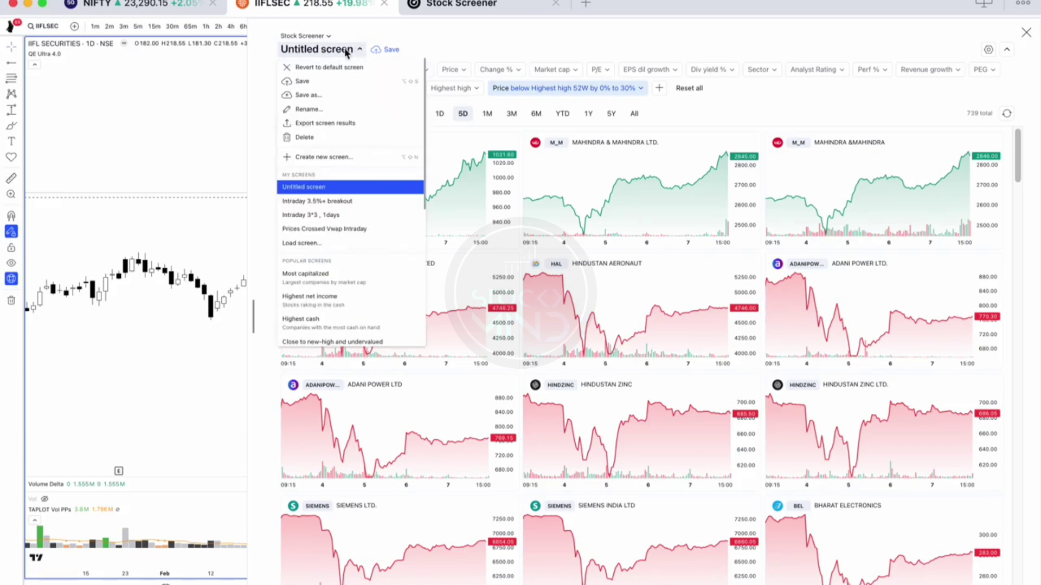
Create a new screen named '52WH scan', discarding the untitled screen's unsaved changes
{"action": "left_click", "coordinate": [328, 157]}
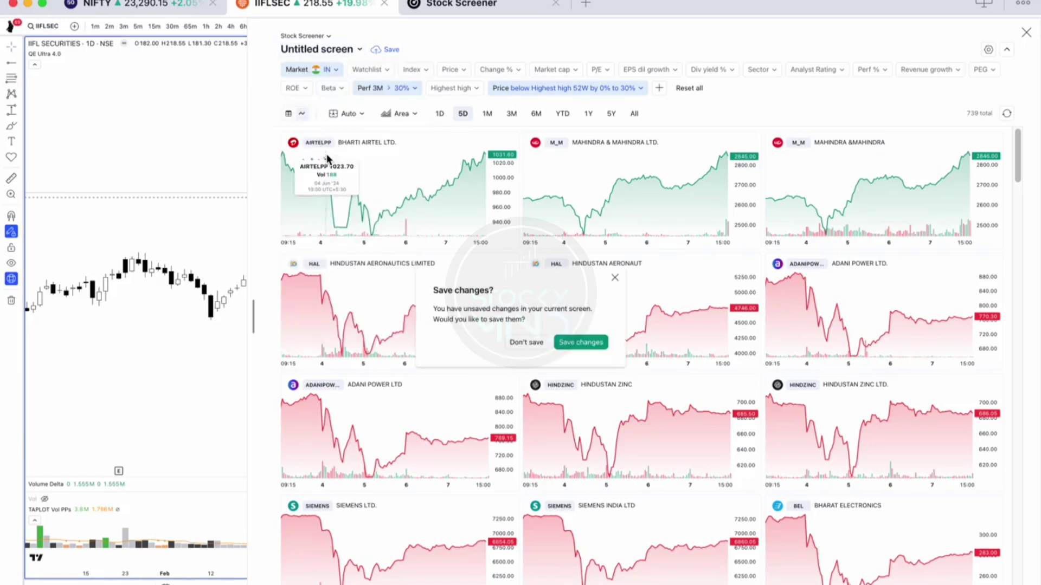
{"action": "left_click", "coordinate": [538, 342]}
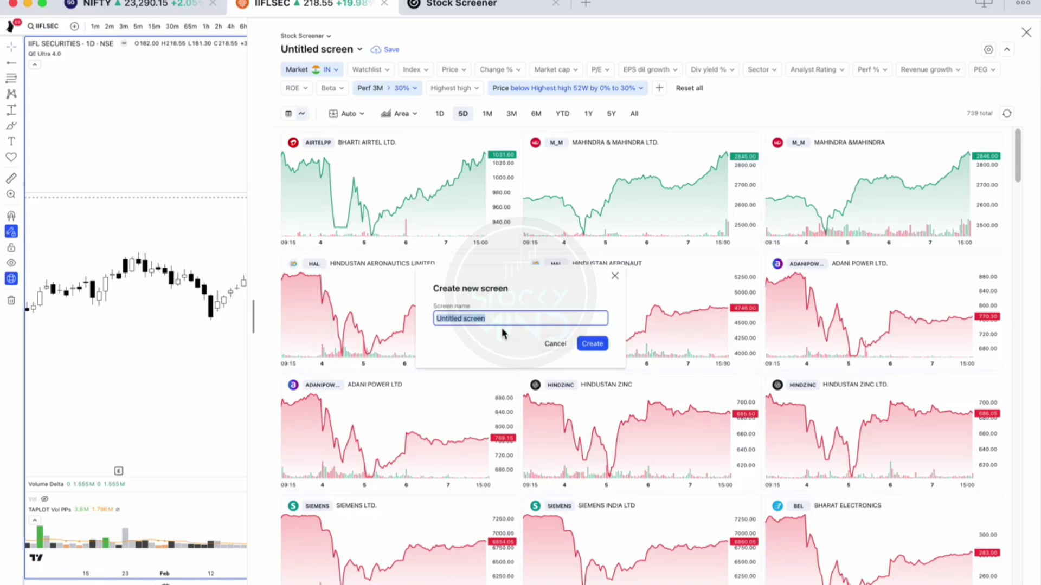
{"action": "type", "text": "S"}
{"action": "left_click", "coordinate": [591, 343]}
{"action": "left_click_drag", "start_coordinate": [255, 326], "coordinate": [179, 320]}
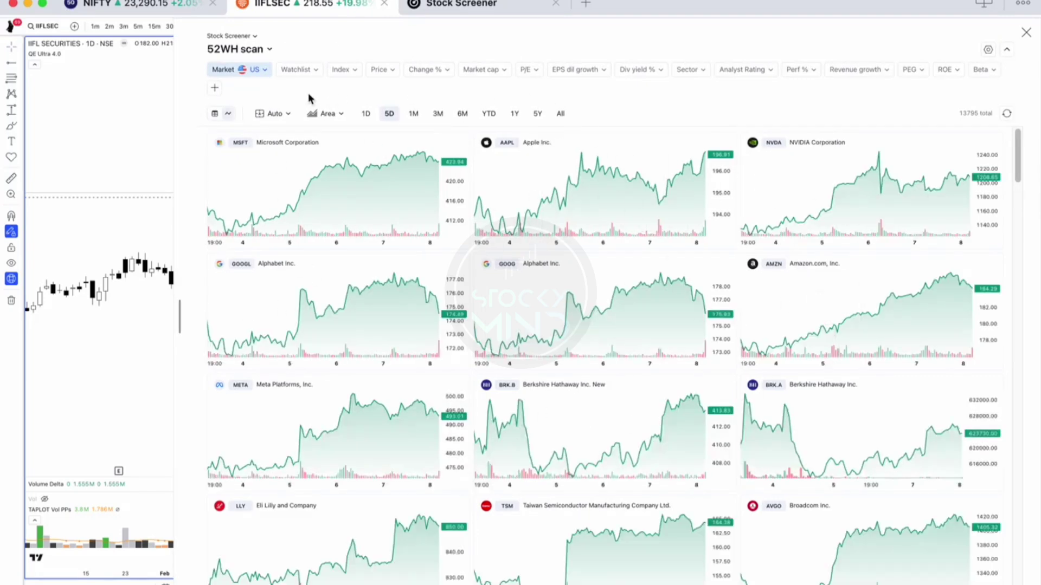
{"action": "left_click", "coordinate": [251, 71]}
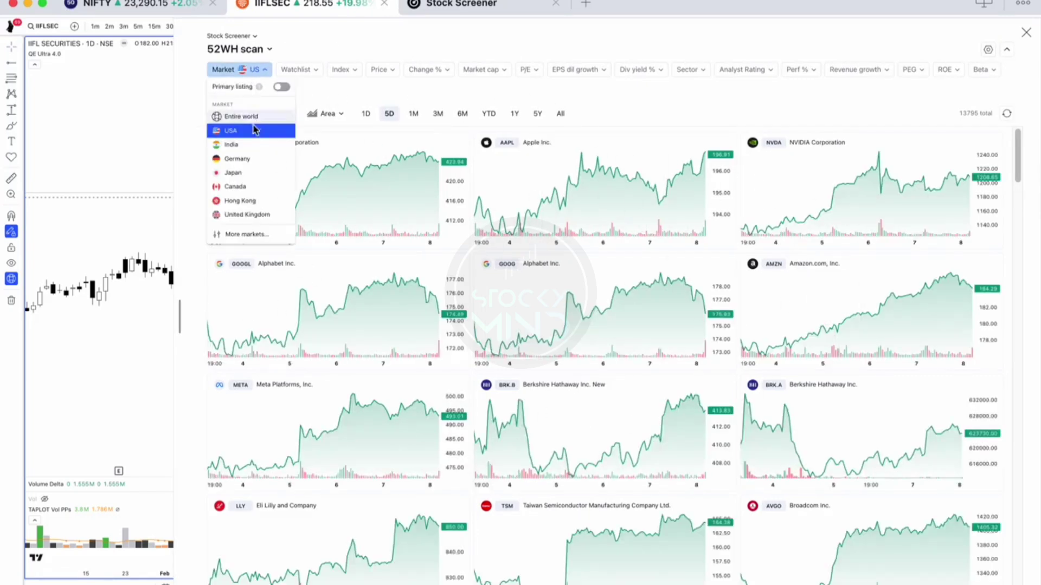
Set the market to India and add an Exchange filter limited to NSE
{"action": "left_click", "coordinate": [232, 144]}
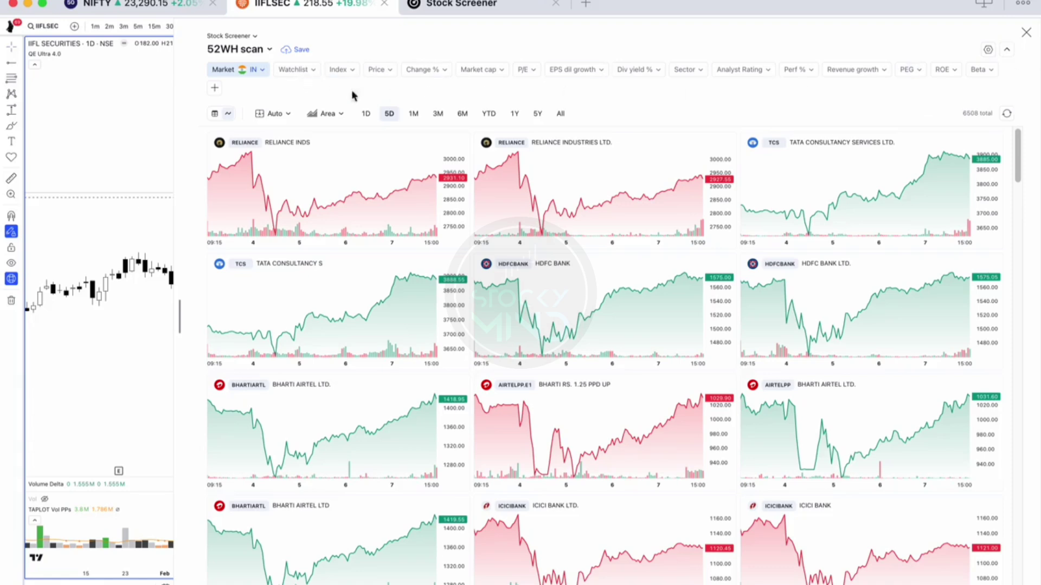
{"action": "left_click", "coordinate": [215, 89]}
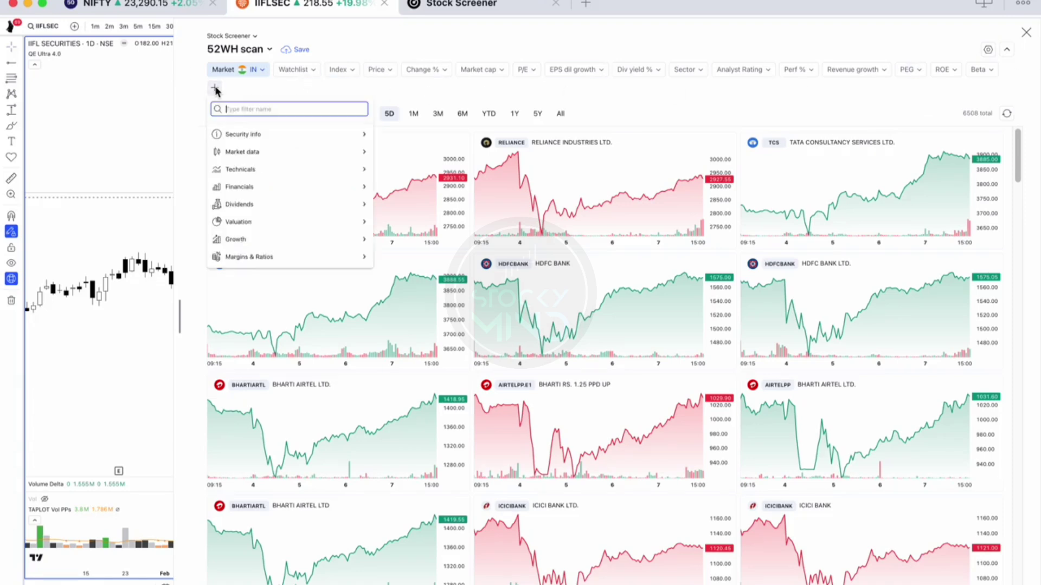
{"action": "type", "text": "exch"}
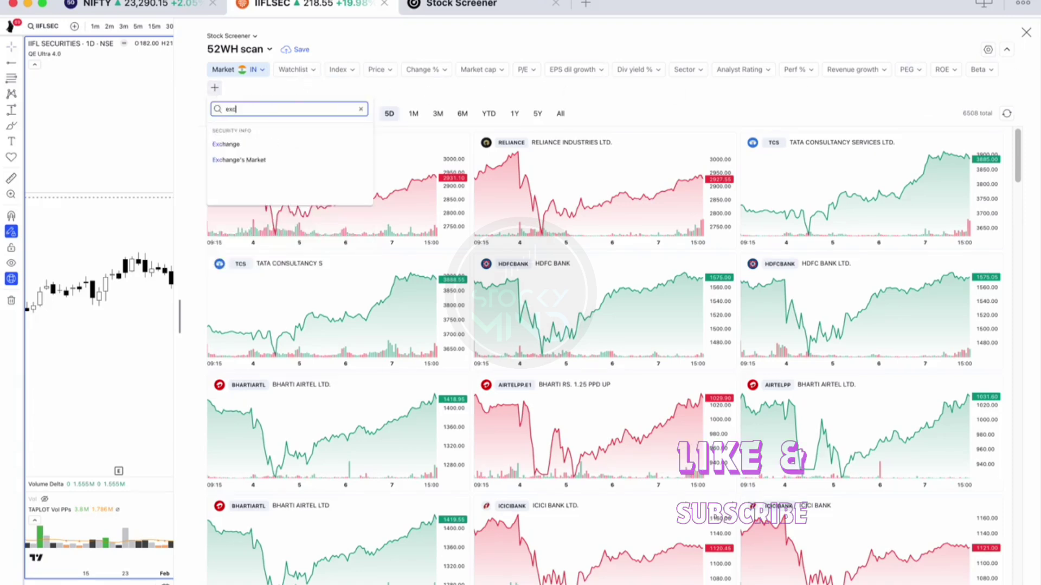
{"action": "left_click", "coordinate": [228, 144]}
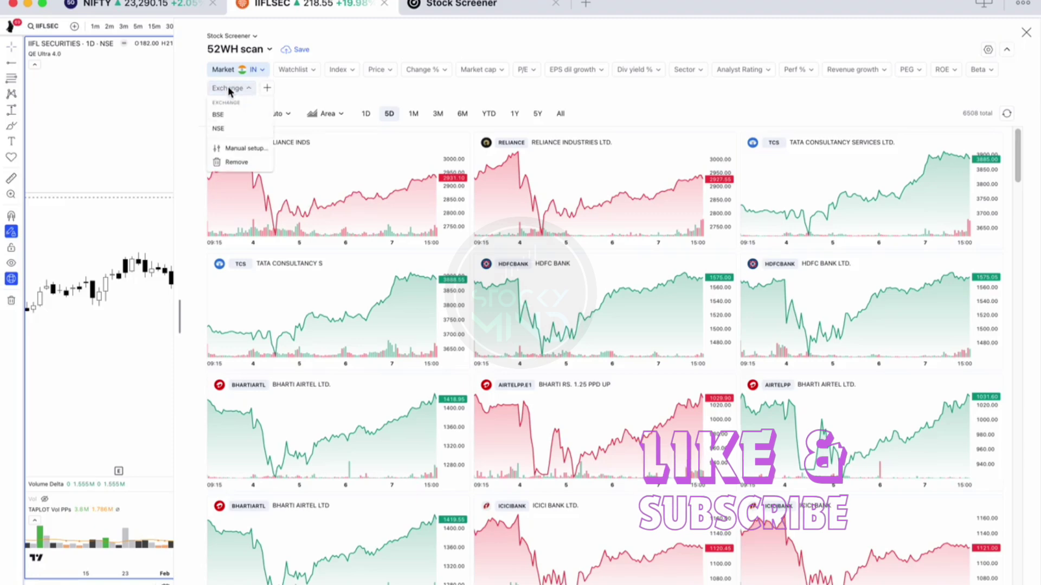
{"action": "left_click", "coordinate": [226, 128]}
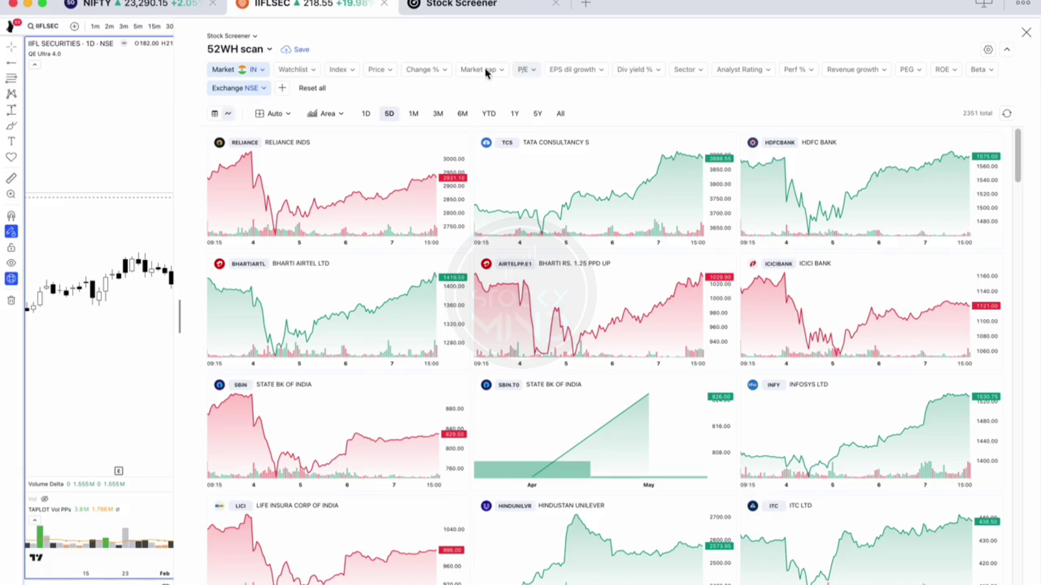
{"action": "left_click", "coordinate": [283, 88]}
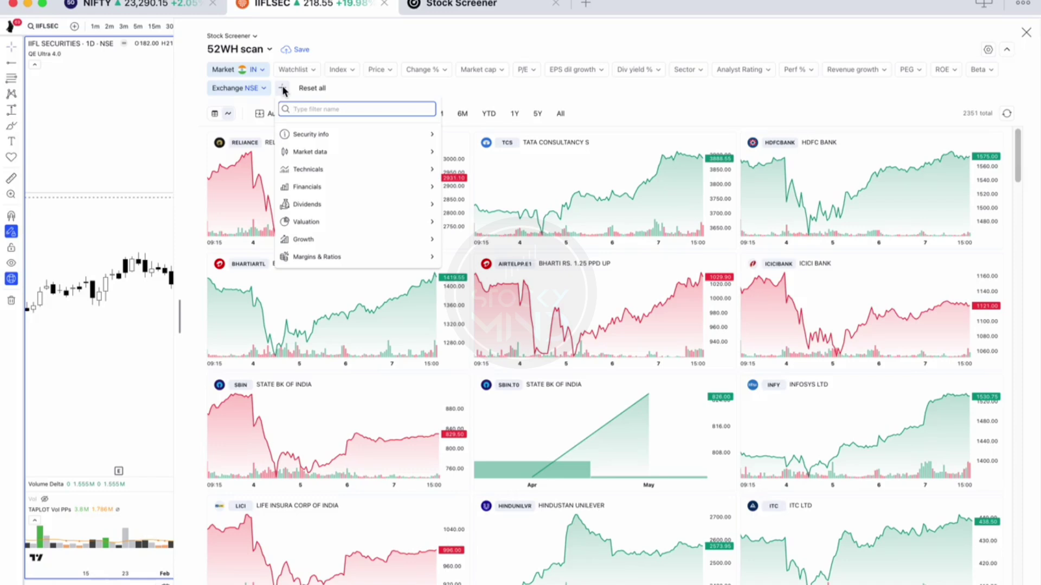
Add an Exponential Moving Average filter with length 200, set to Below Price
{"action": "type", "text": "ema"}
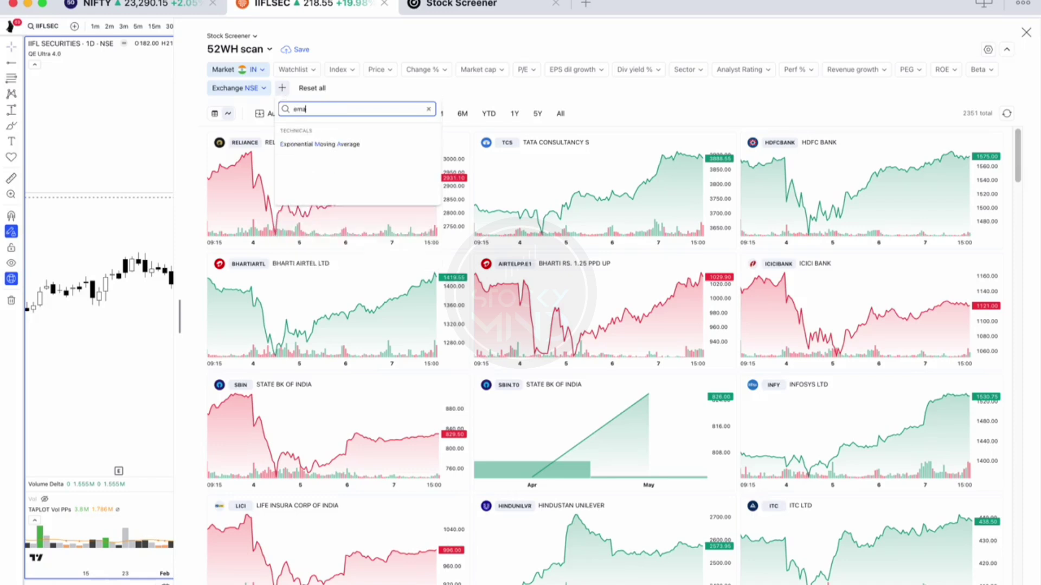
{"action": "left_click", "coordinate": [316, 144]}
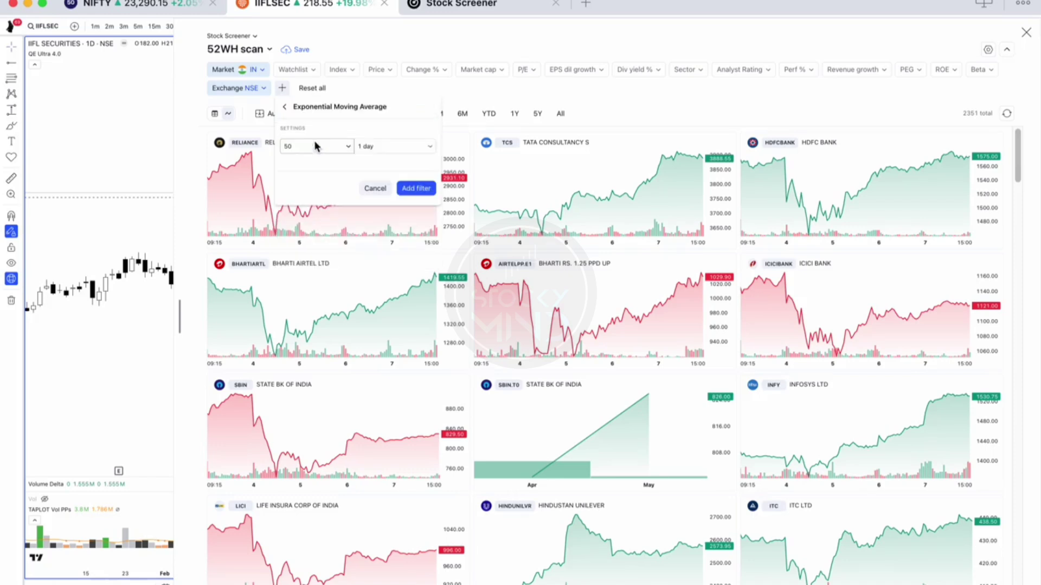
{"action": "left_click", "coordinate": [328, 145]}
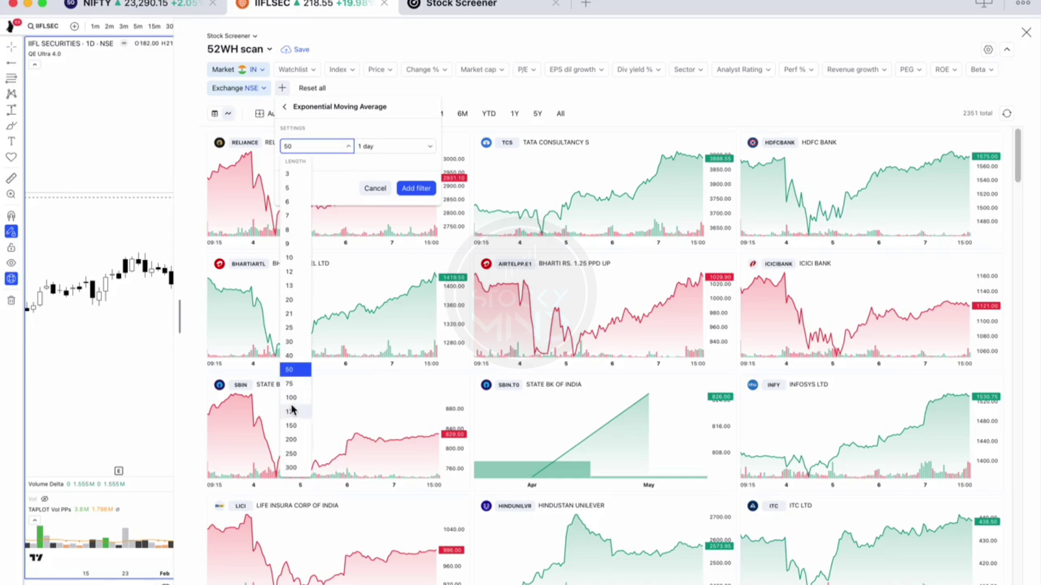
{"action": "left_click", "coordinate": [292, 439]}
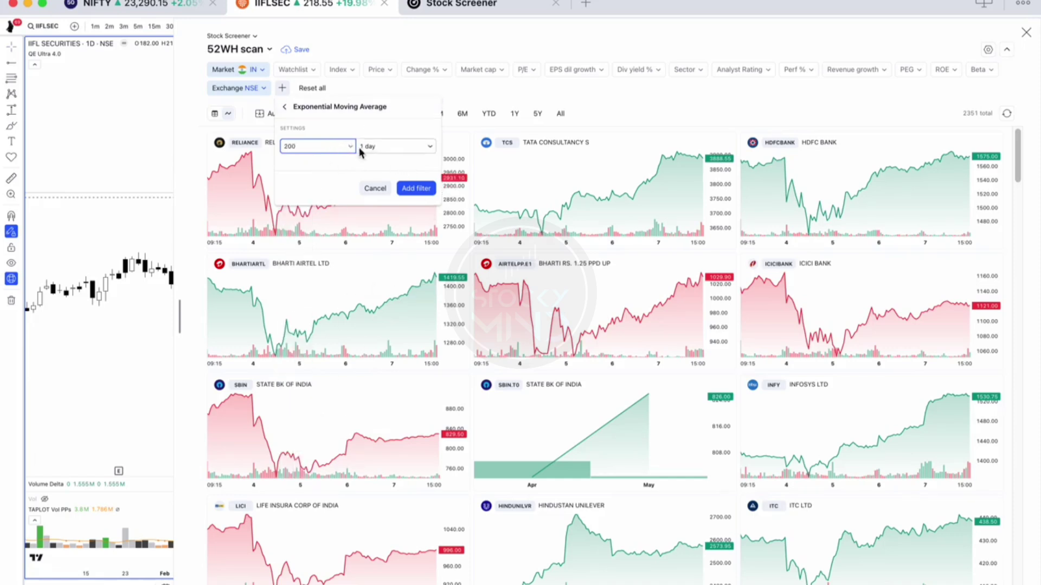
{"action": "left_click", "coordinate": [420, 187]}
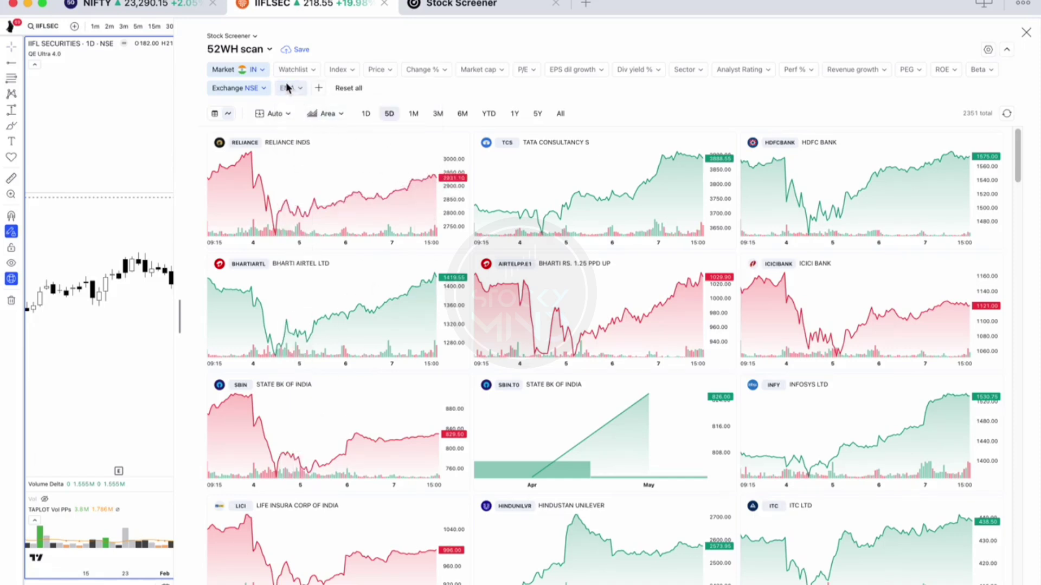
{"action": "left_click", "coordinate": [292, 89]}
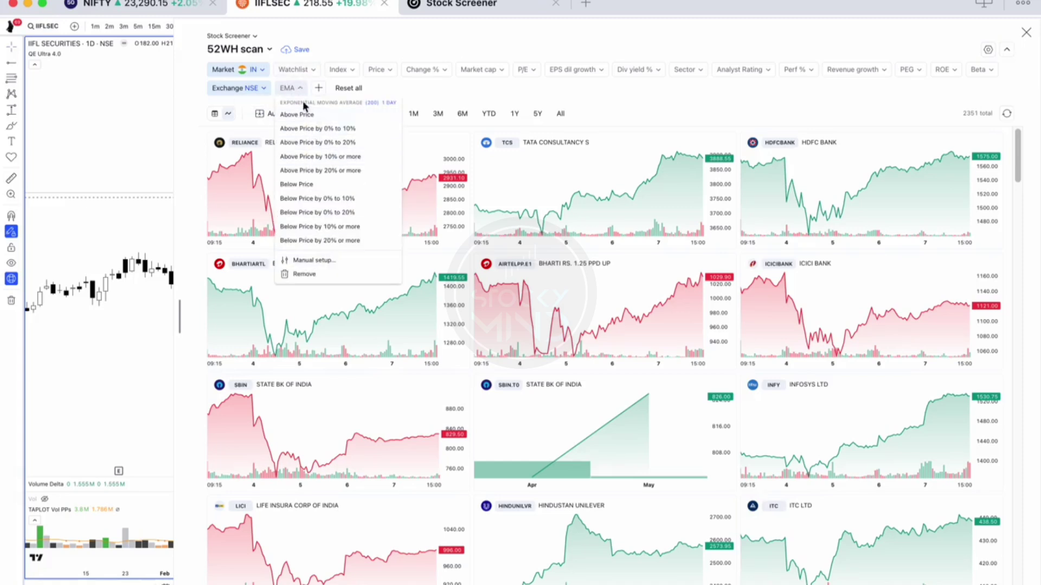
{"action": "left_click", "coordinate": [304, 185]}
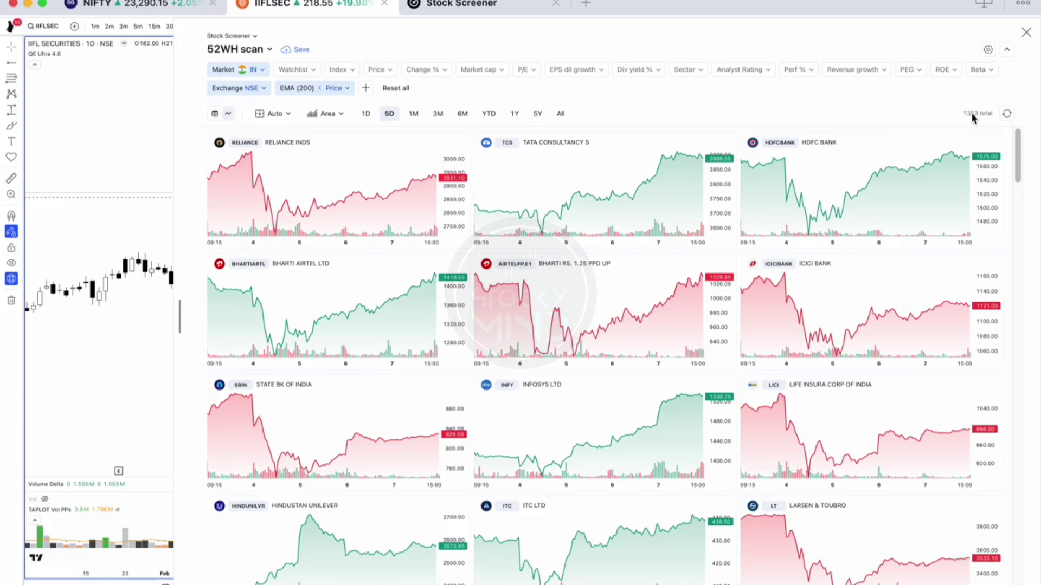
Add a second EMA filter with length 50, set to Below Price
{"action": "left_click", "coordinate": [366, 89]}
{"action": "type", "text": "ema"}
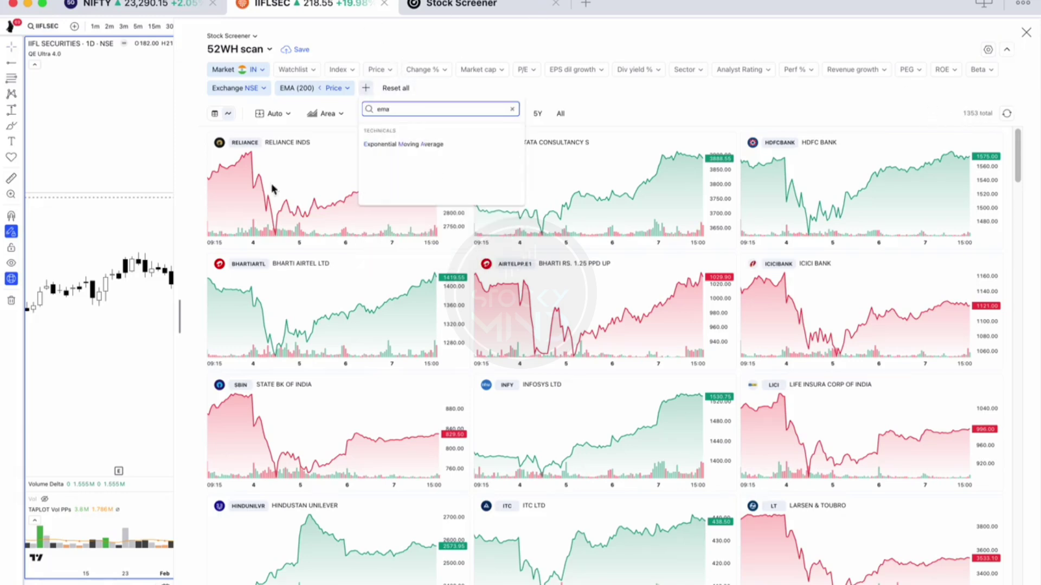
{"action": "left_click", "coordinate": [413, 143]}
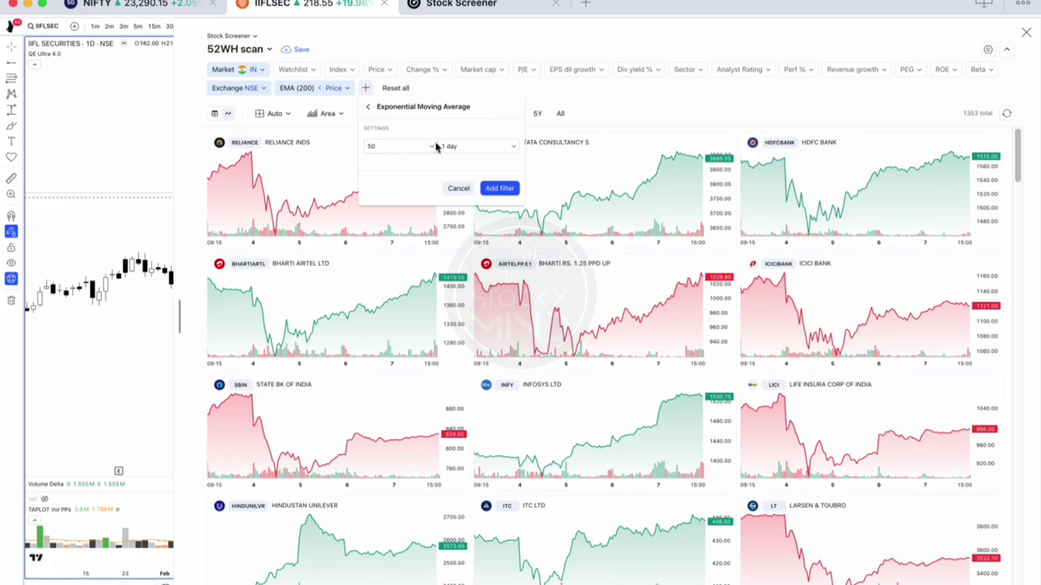
{"action": "left_click", "coordinate": [499, 189]}
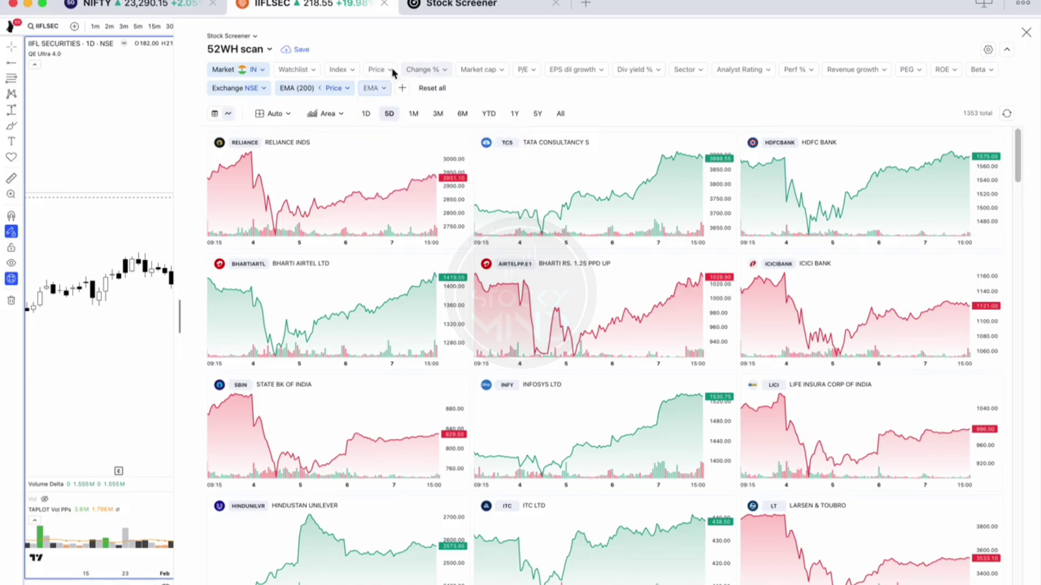
{"action": "left_click", "coordinate": [373, 88]}
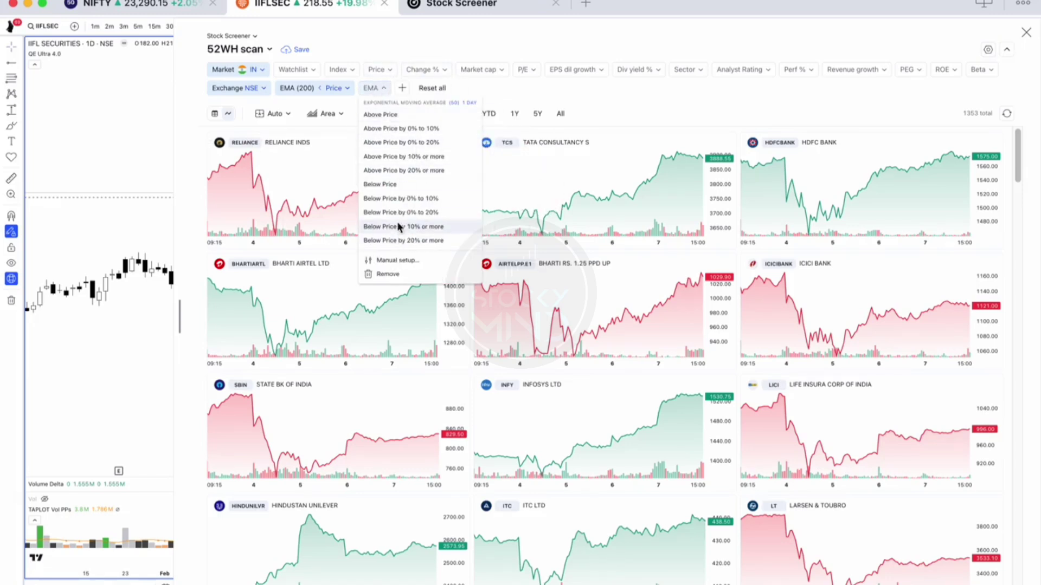
{"action": "left_click", "coordinate": [392, 185]}
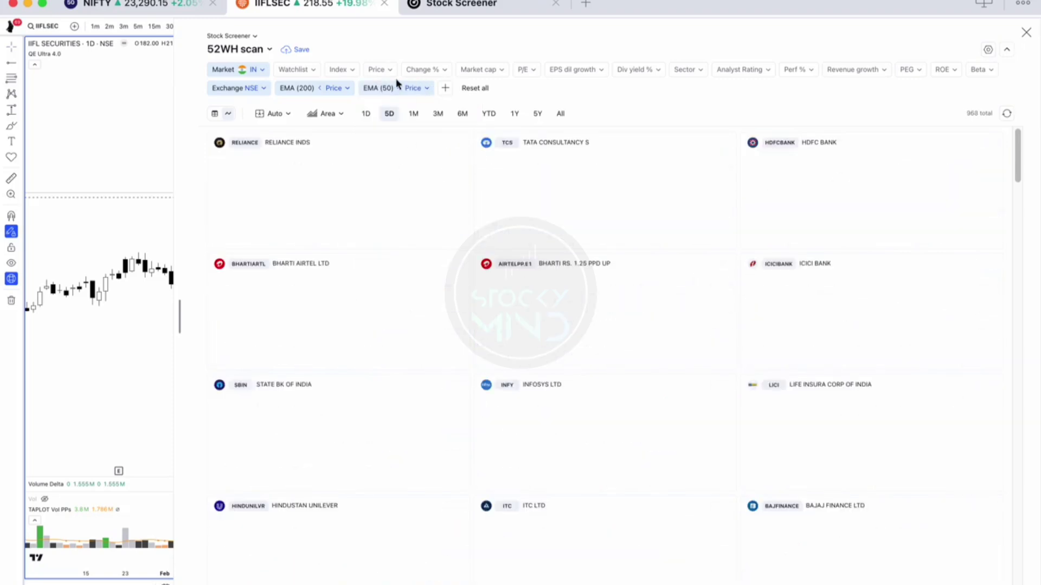
{"action": "left_click", "coordinate": [446, 89]}
Add a third Exponential Moving Average filter and begin its manual condition setup
{"action": "type", "text": "ema"}
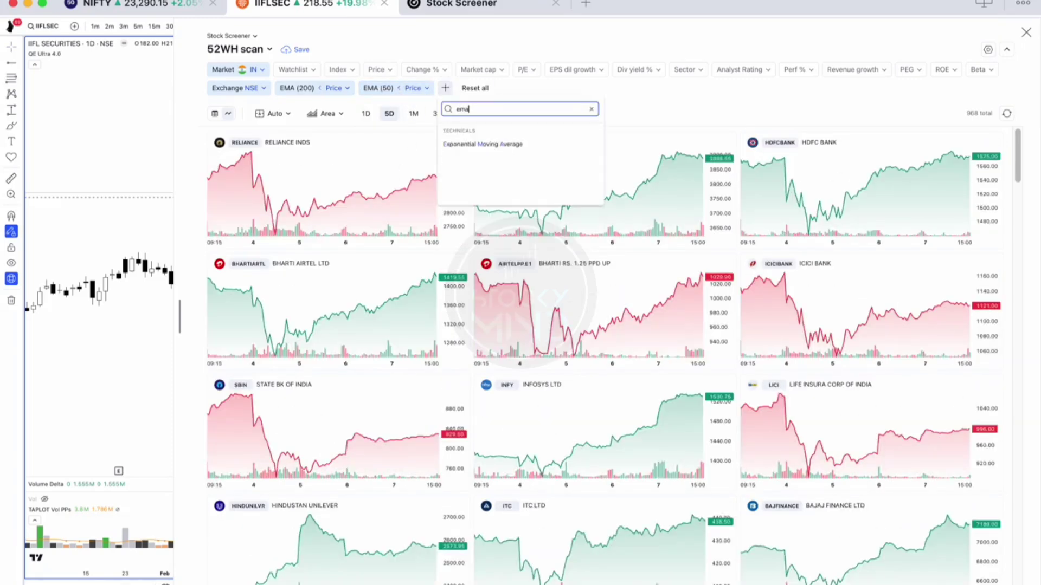
{"action": "left_click", "coordinate": [478, 145]}
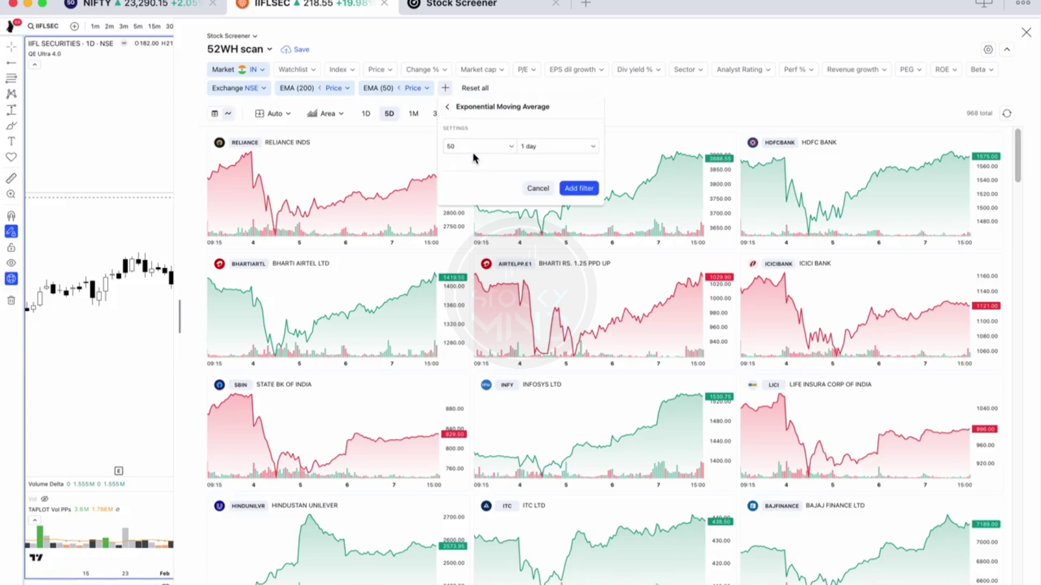
{"action": "left_click", "coordinate": [579, 188]}
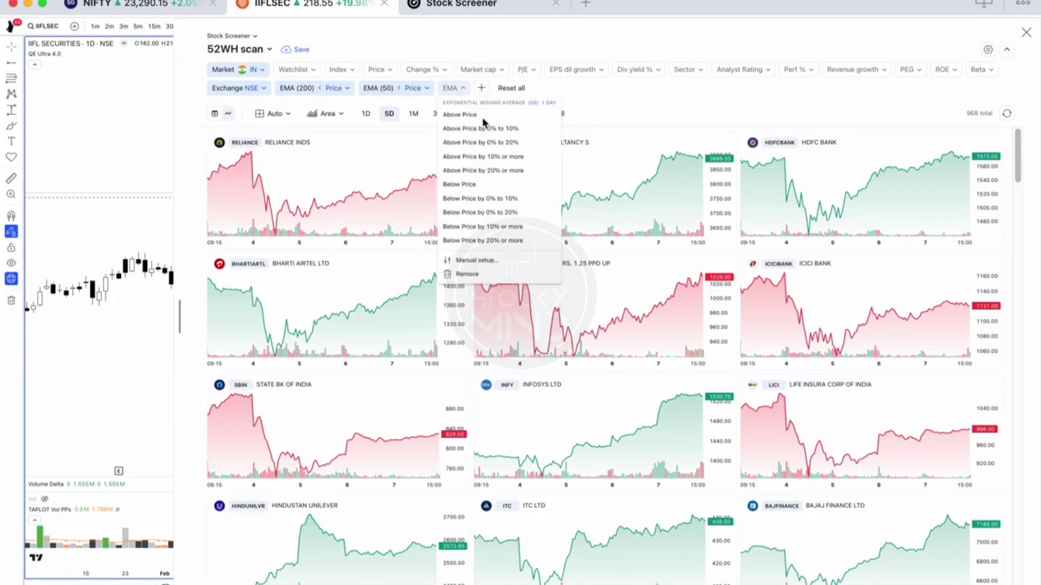
{"action": "left_click", "coordinate": [478, 262]}
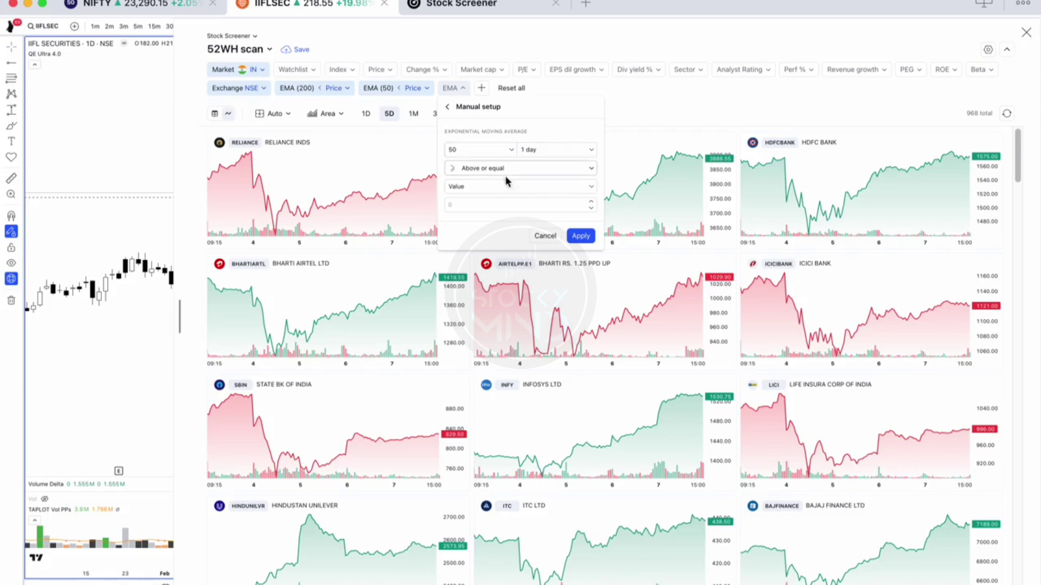
{"action": "left_click", "coordinate": [484, 189]}
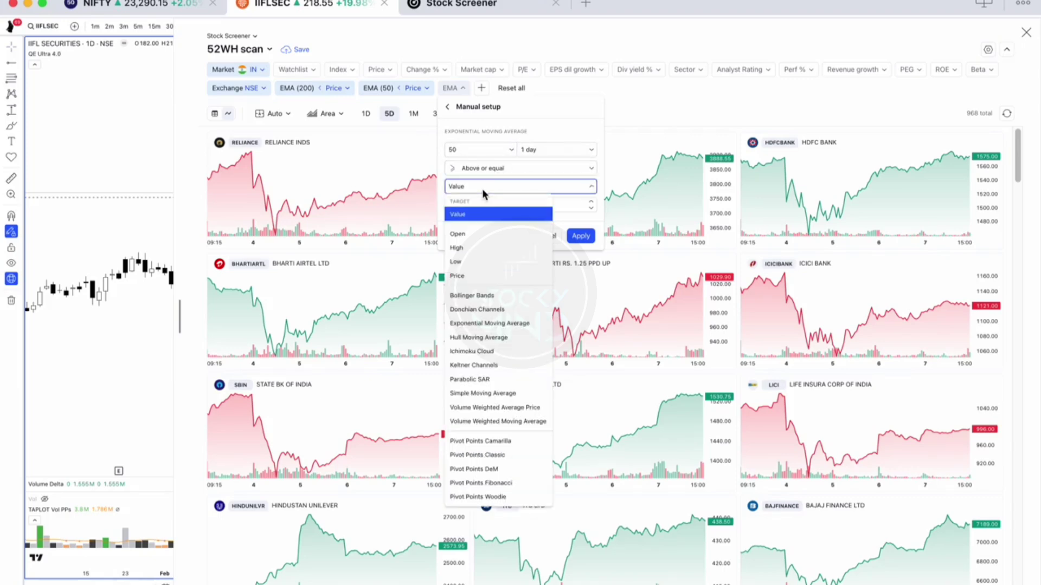
{"action": "type", "text": "e"}
{"action": "key", "text": "BackSpace"}
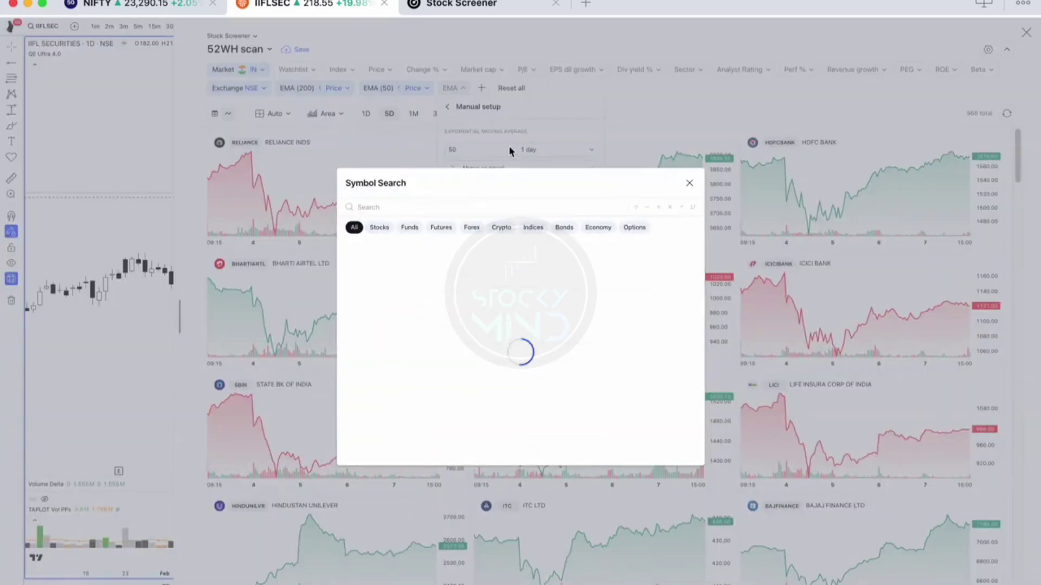
{"action": "key", "text": "Escape"}
Set the condition to EMA 50 at or above EMA 200 and apply it
{"action": "left_click", "coordinate": [453, 87]}
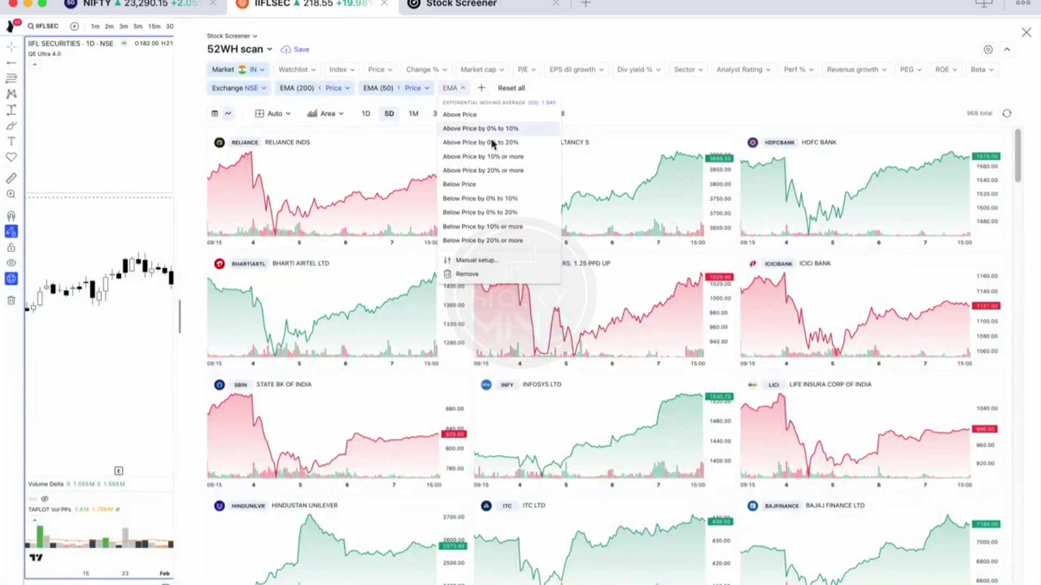
{"action": "left_click", "coordinate": [488, 261]}
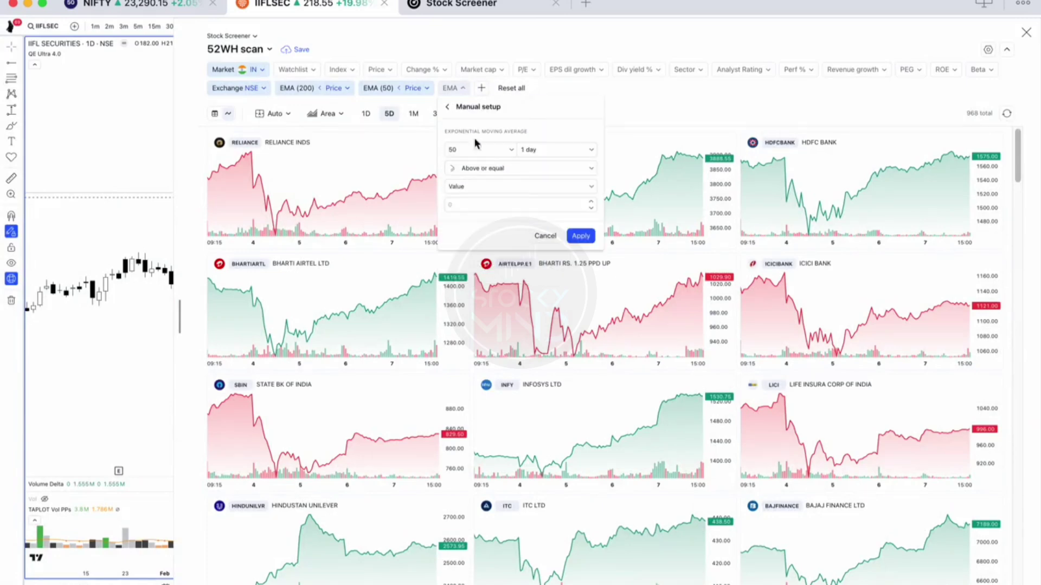
{"action": "left_click", "coordinate": [479, 186]}
{"action": "type", "text": "EM"}
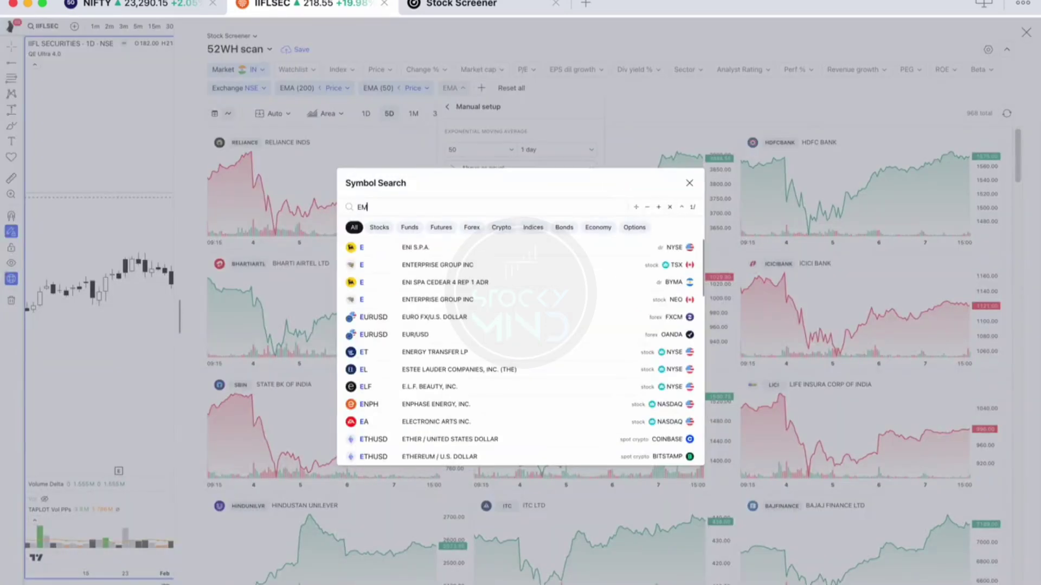
{"action": "key", "text": "Escape"}
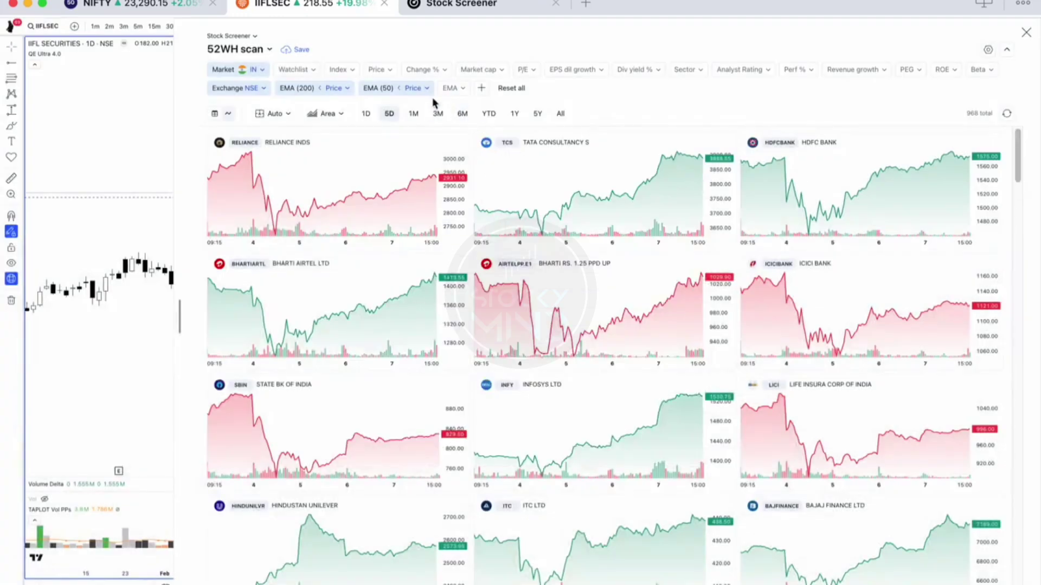
{"action": "left_click", "coordinate": [453, 89]}
{"action": "left_click", "coordinate": [481, 259]}
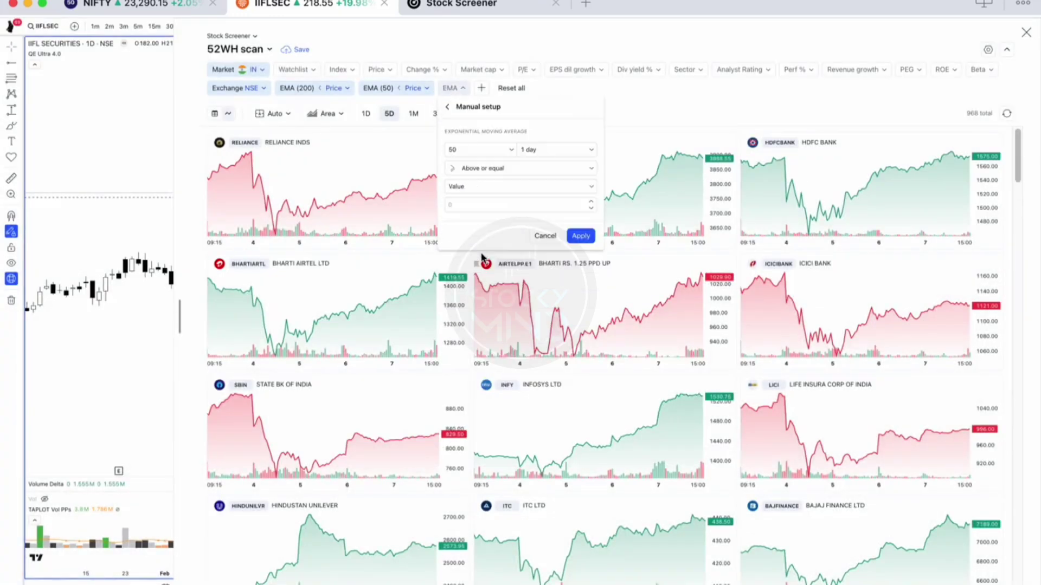
{"action": "left_click", "coordinate": [492, 186]}
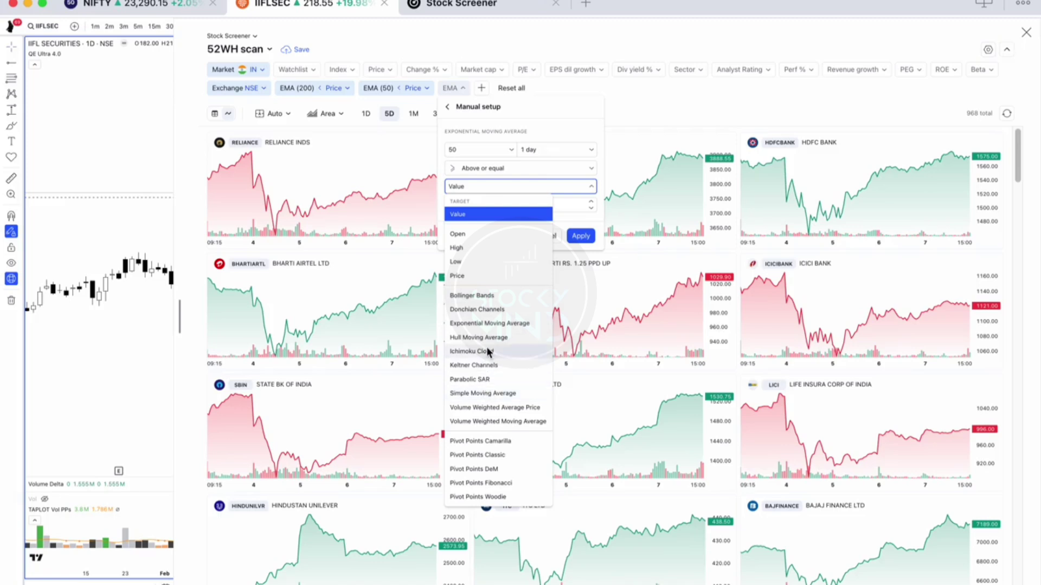
{"action": "left_click", "coordinate": [489, 323]}
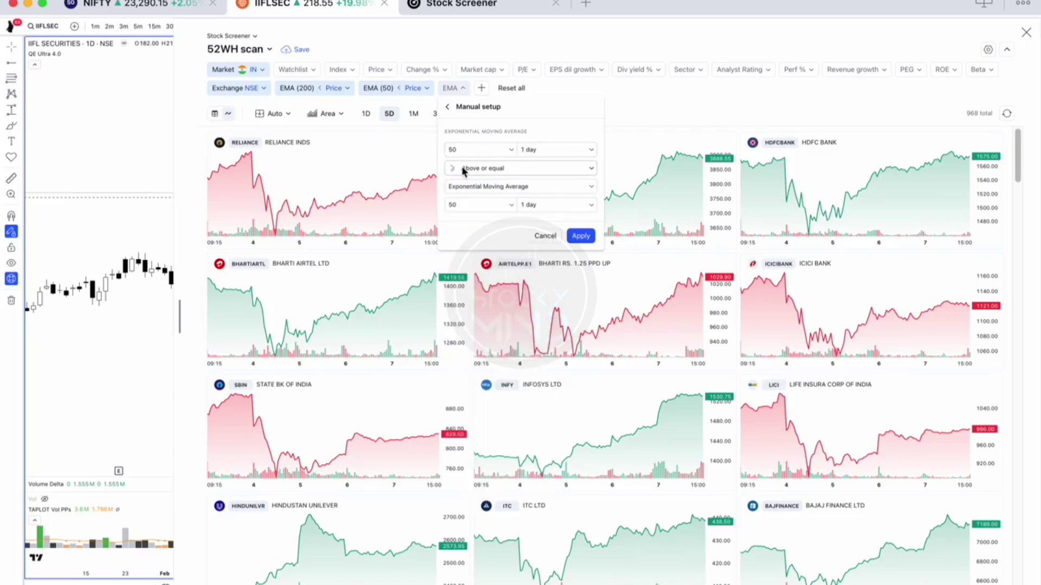
{"action": "left_click", "coordinate": [477, 205]}
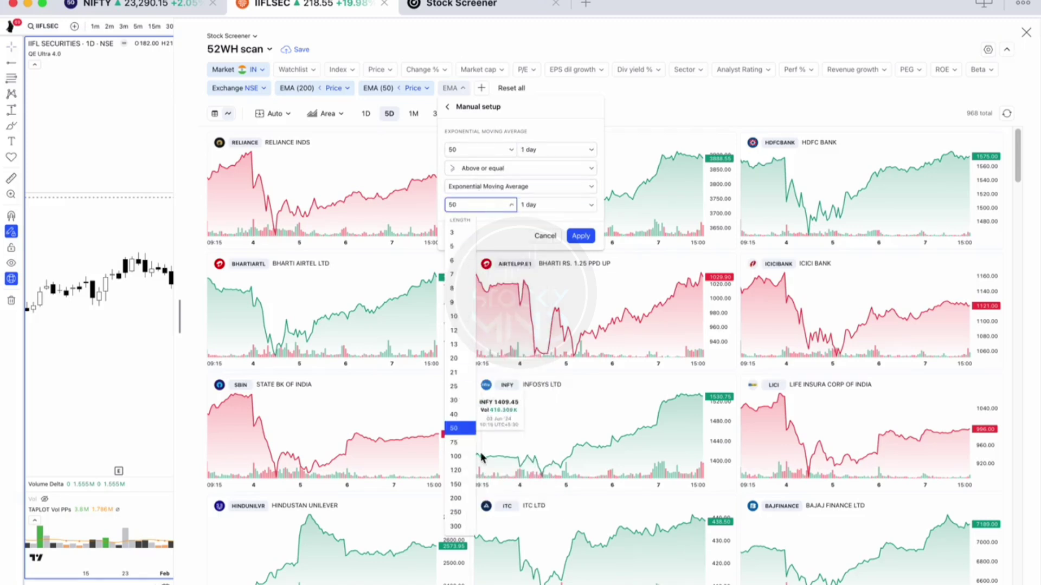
{"action": "left_click", "coordinate": [455, 499]}
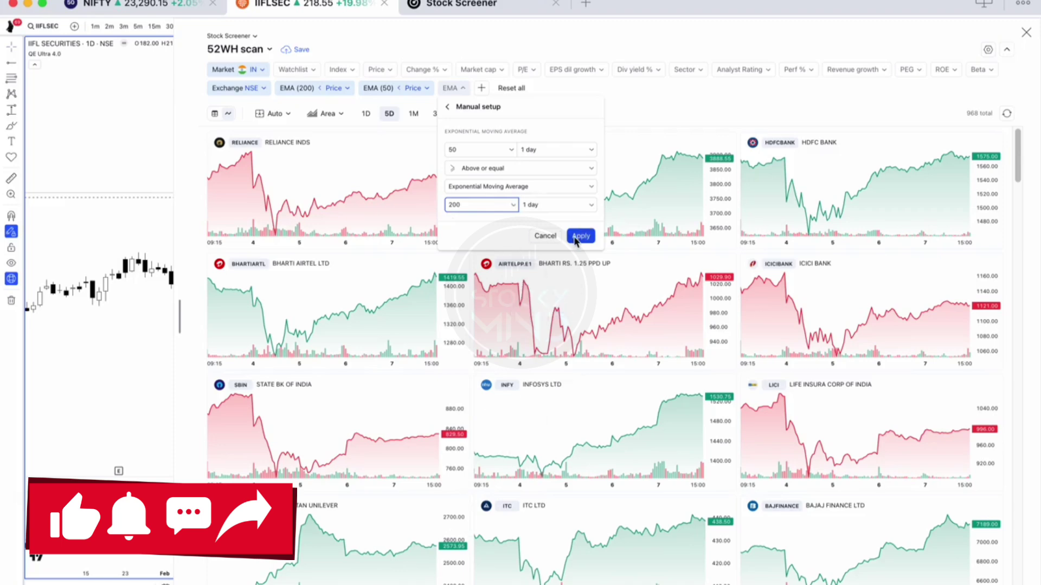
{"action": "left_click", "coordinate": [580, 236]}
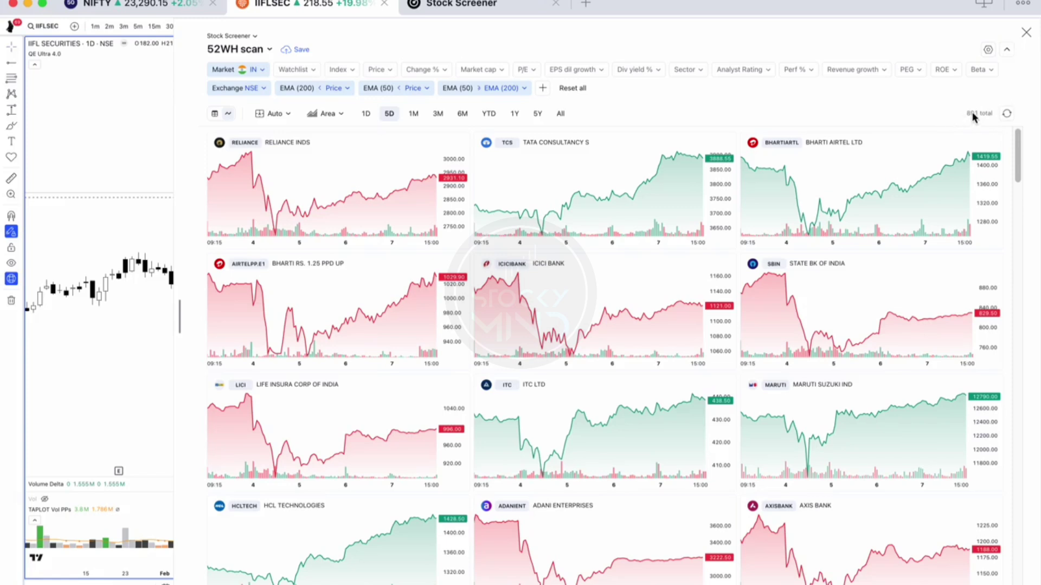
Add a Price filter and switch it to manual setup
{"action": "left_click", "coordinate": [543, 88]}
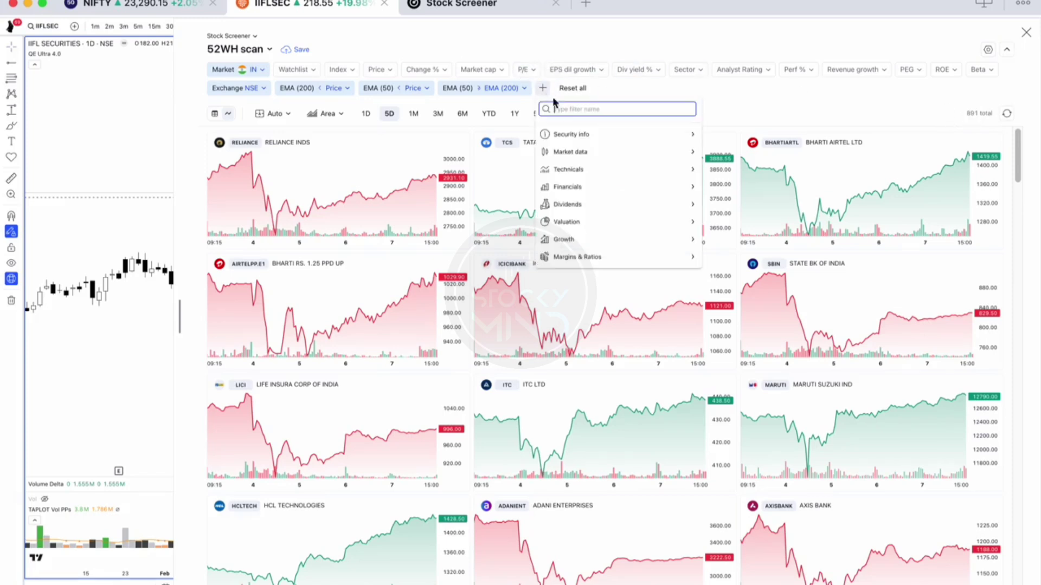
{"action": "type", "text": "pri"}
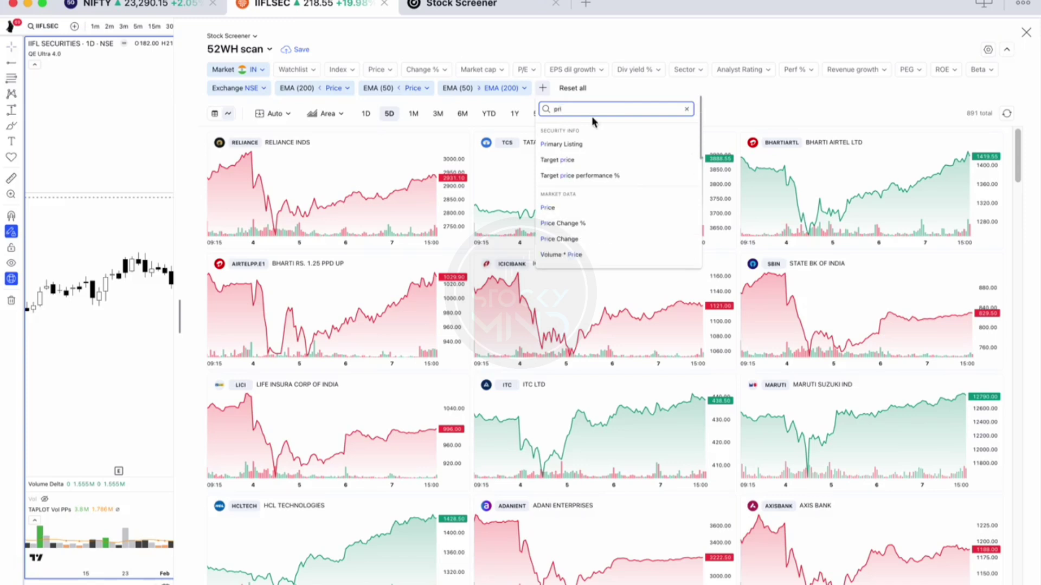
{"action": "left_click", "coordinate": [555, 208]}
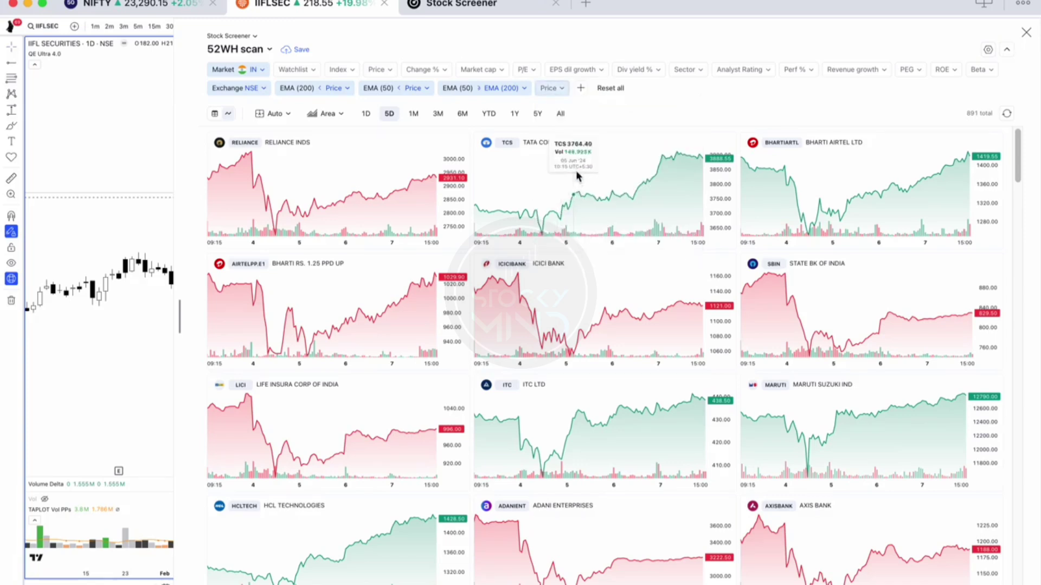
{"action": "left_click", "coordinate": [553, 88]}
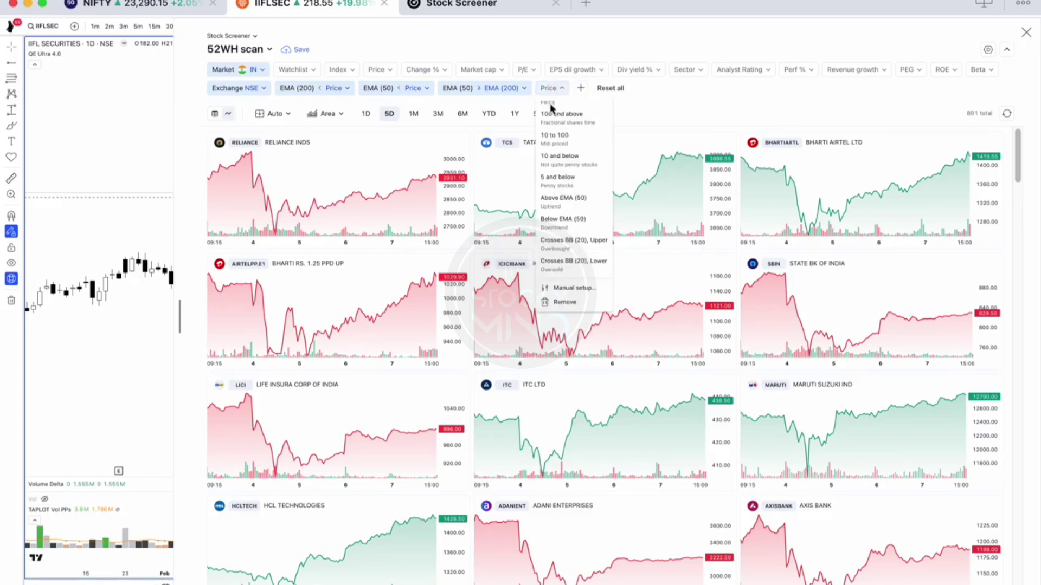
{"action": "left_click", "coordinate": [578, 288]}
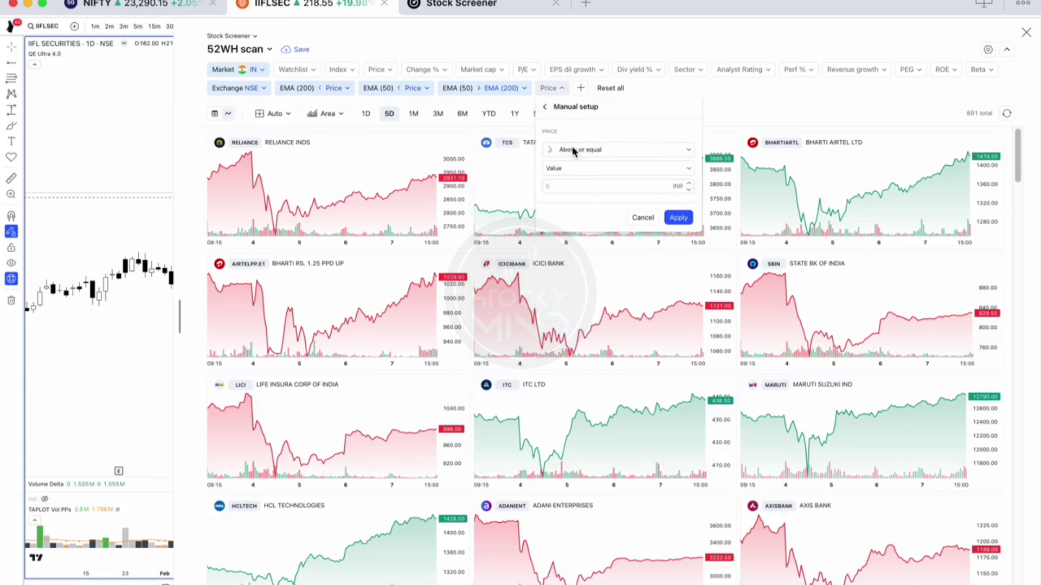
Set price 0% to 30% below the 52-week highest high and apply
{"action": "left_click", "coordinate": [589, 147]}
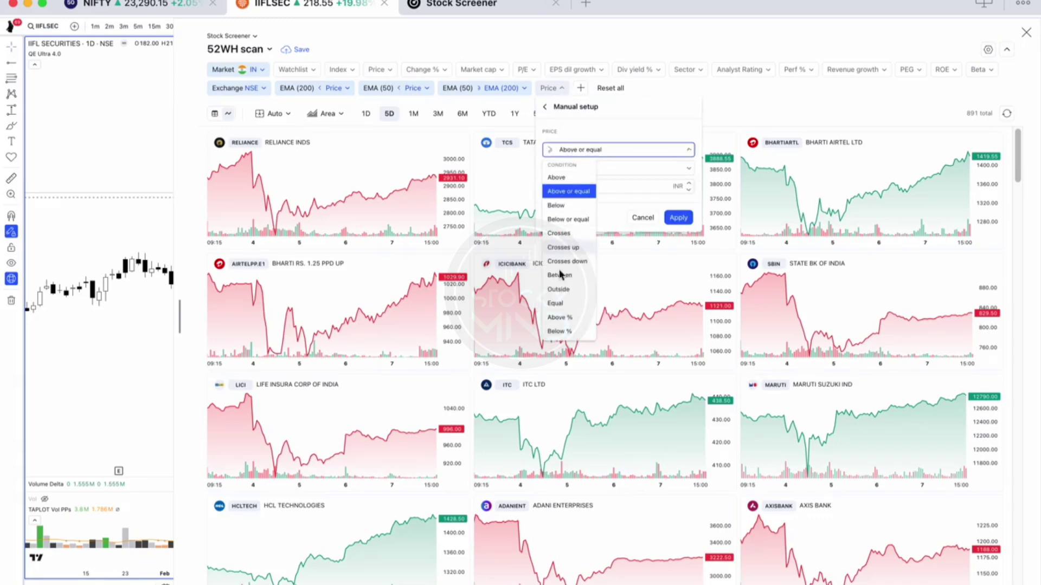
{"action": "left_click", "coordinate": [567, 333]}
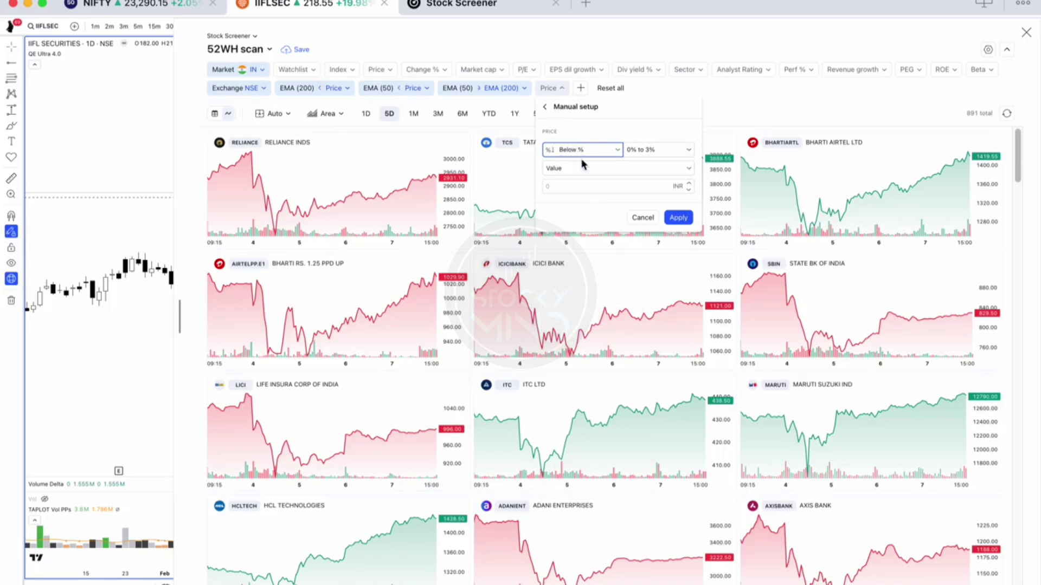
{"action": "left_click", "coordinate": [642, 150]}
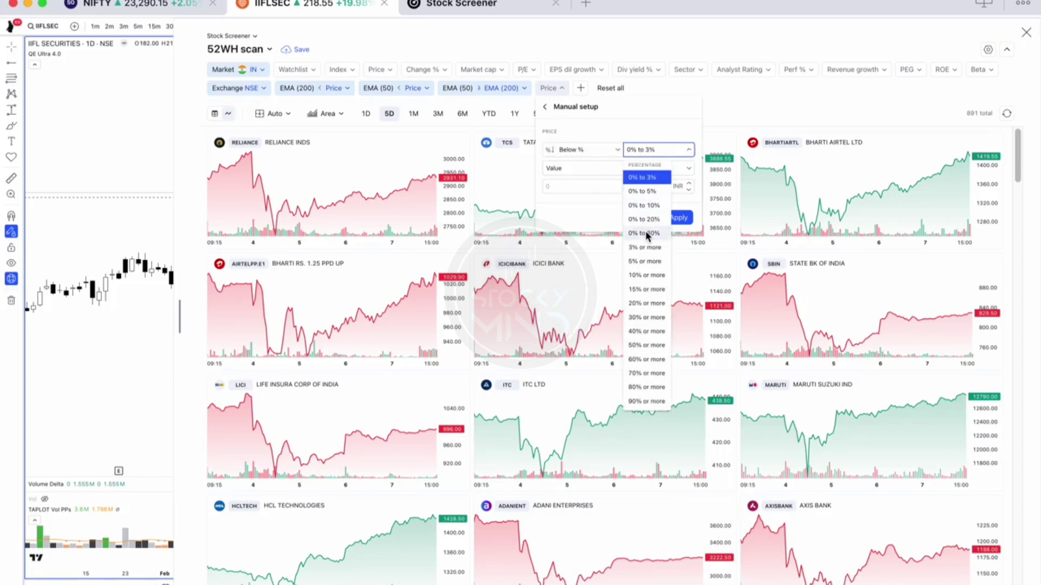
{"action": "left_click", "coordinate": [645, 230]}
{"action": "left_click", "coordinate": [579, 169]}
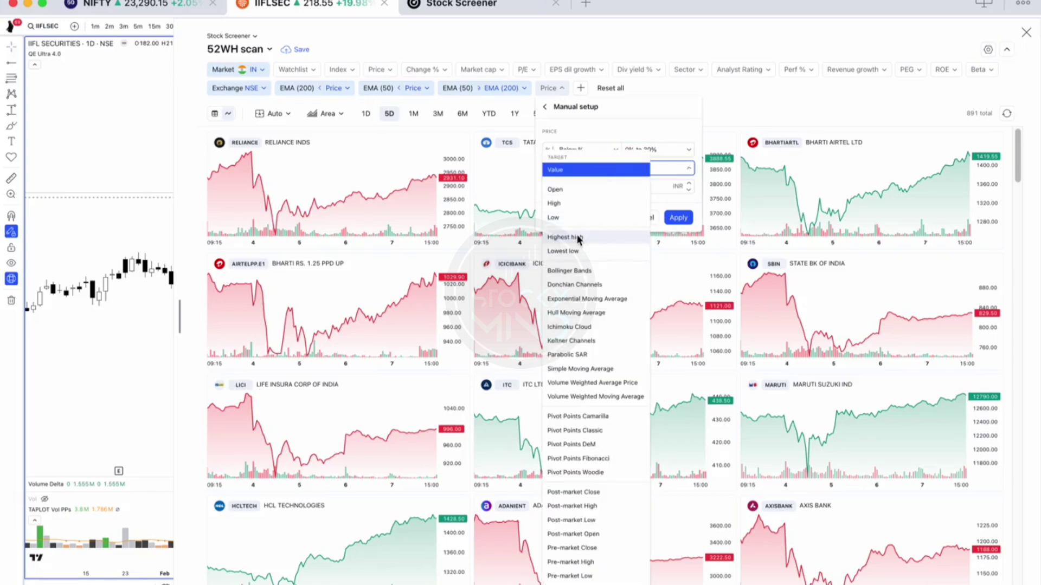
{"action": "left_click", "coordinate": [578, 238]}
{"action": "left_click", "coordinate": [584, 187]}
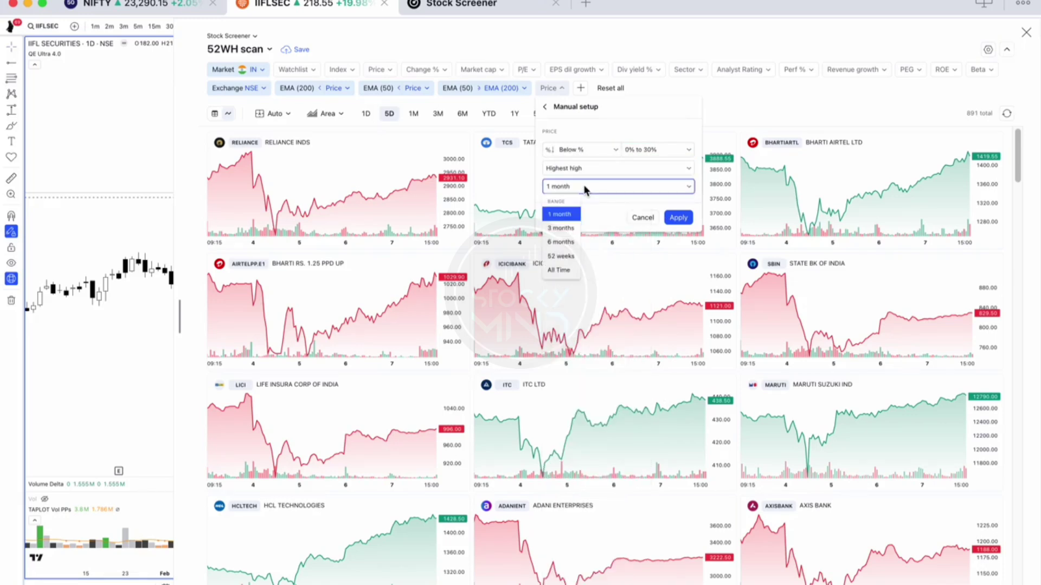
{"action": "left_click", "coordinate": [561, 256]}
{"action": "left_click", "coordinate": [678, 218]}
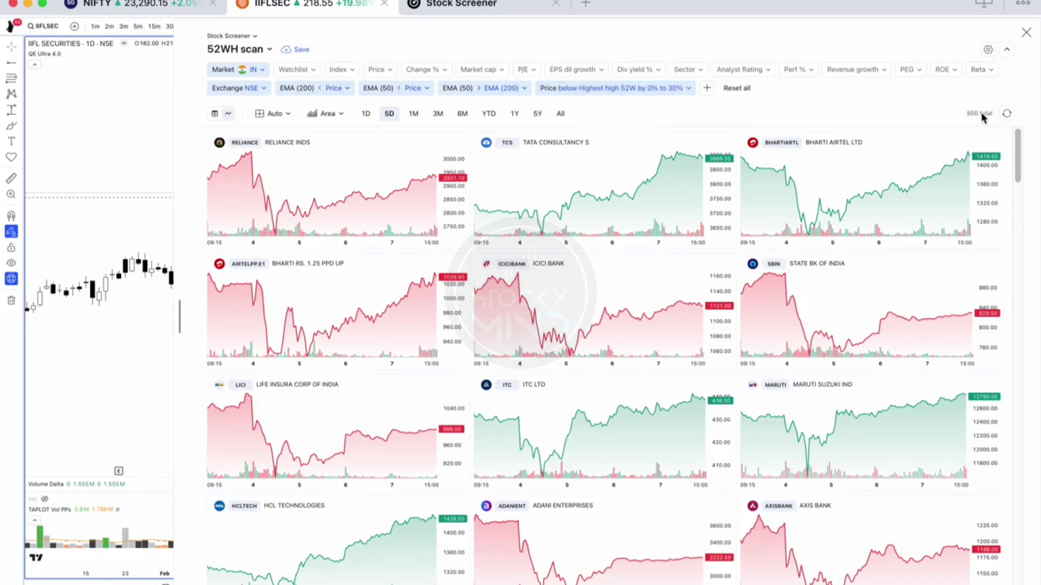
Add a Volume * Price filter set to 100 M and above
{"action": "left_click", "coordinate": [706, 89]}
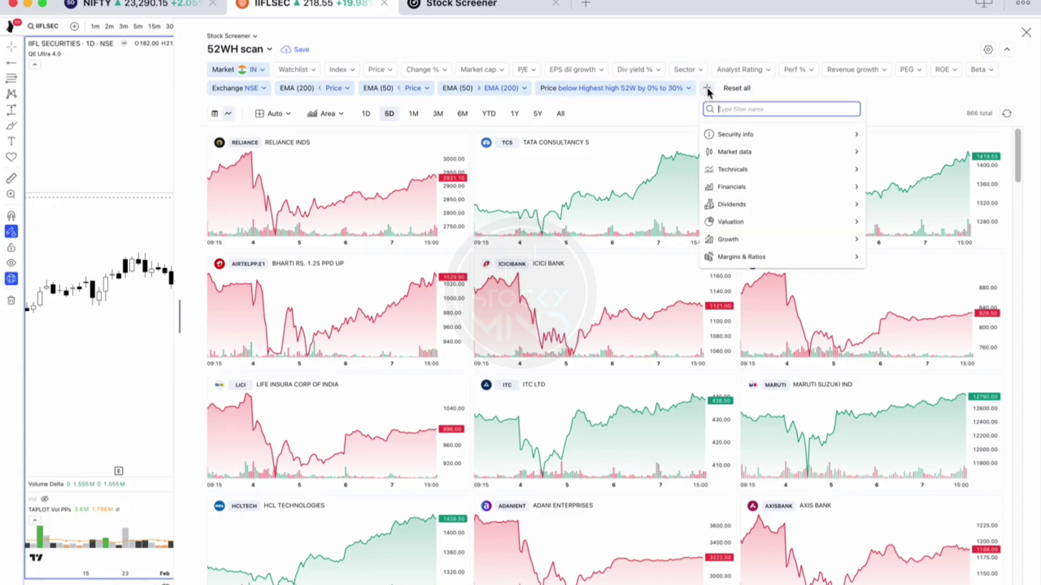
{"action": "type", "text": "pric"}
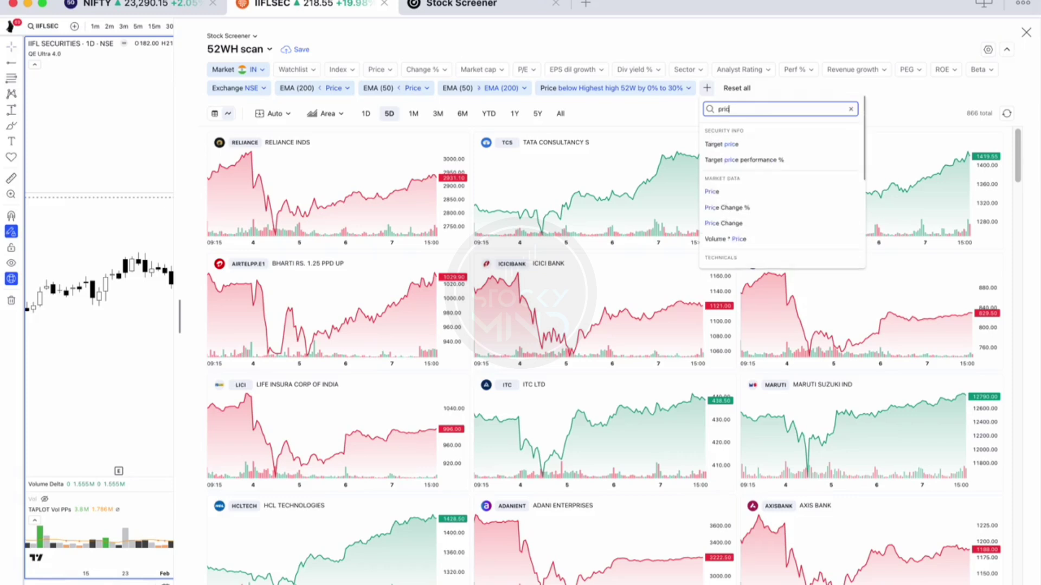
{"action": "left_click", "coordinate": [726, 239]}
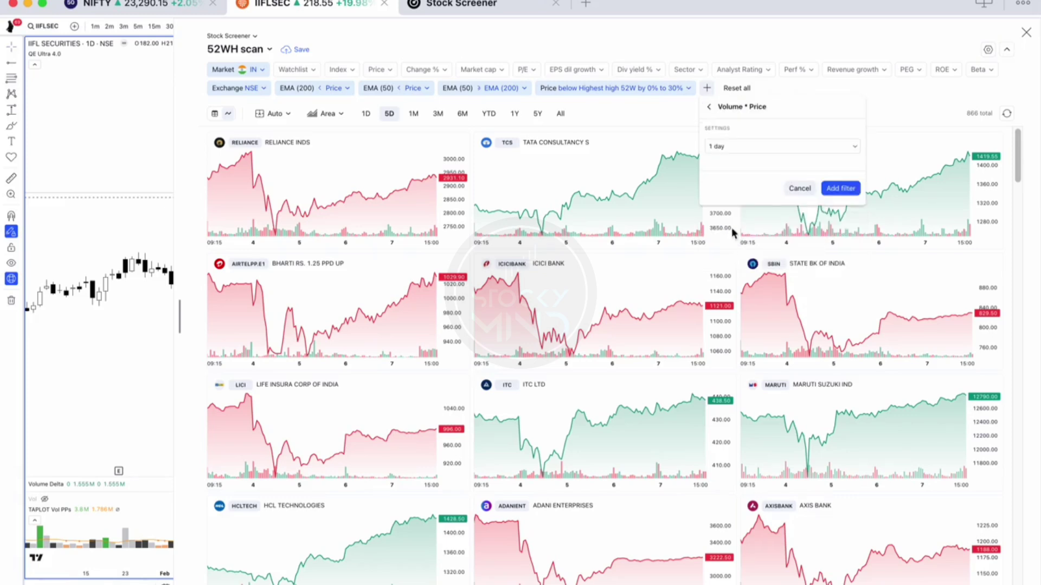
{"action": "left_click", "coordinate": [840, 189]}
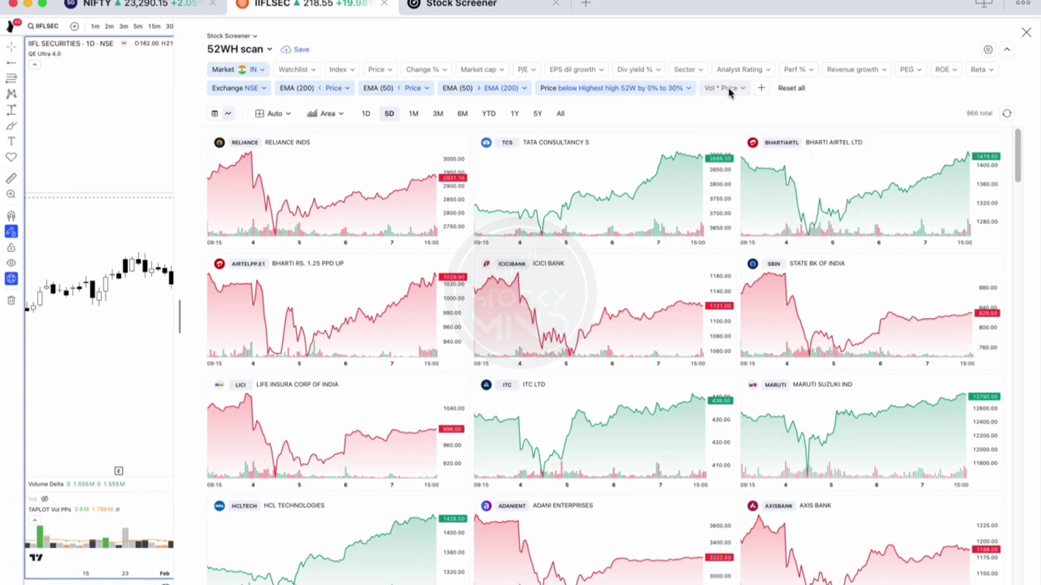
{"action": "left_click", "coordinate": [726, 88]}
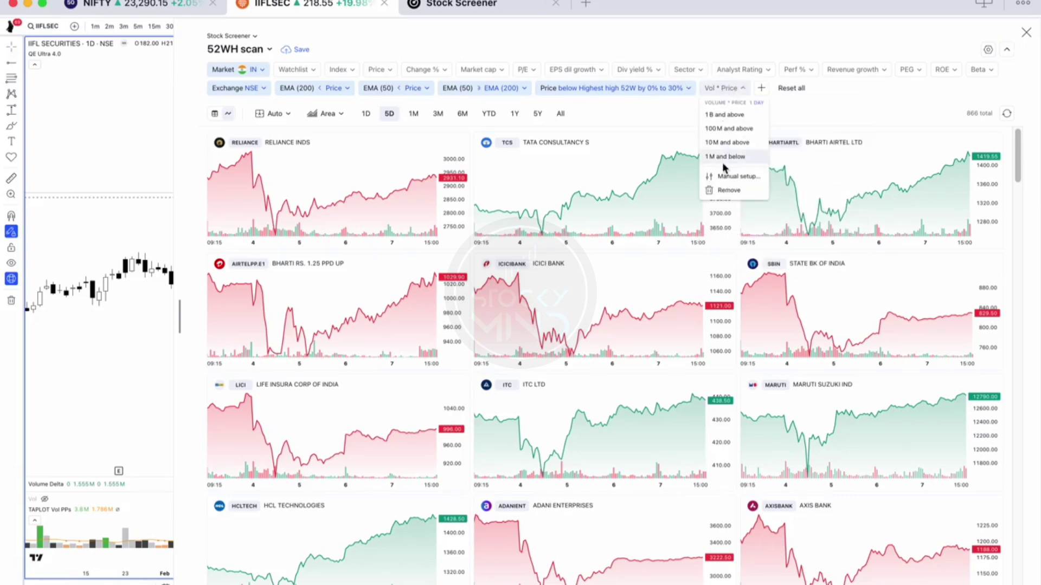
{"action": "left_click", "coordinate": [730, 127]}
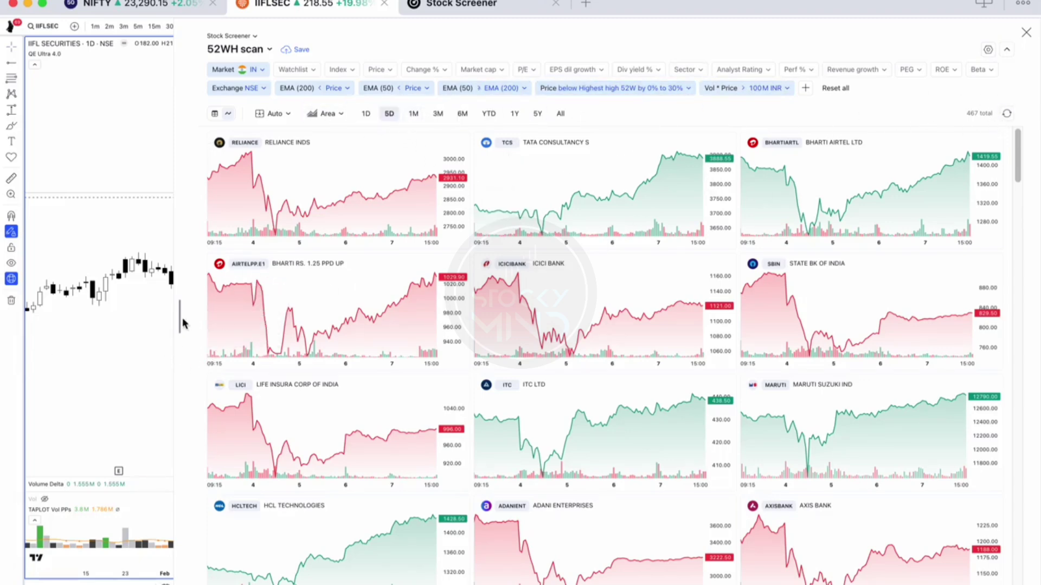
Show the screener results as 6-month candlestick charts in a 2×2 grid
{"action": "left_click_drag", "start_coordinate": [180, 320], "coordinate": [126, 320]}
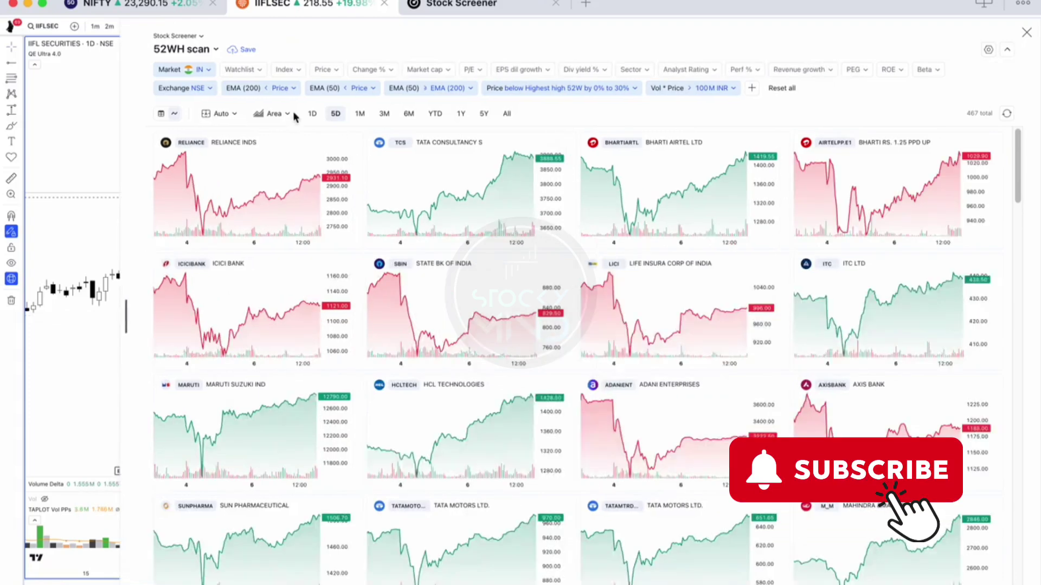
{"action": "left_click", "coordinate": [271, 113]}
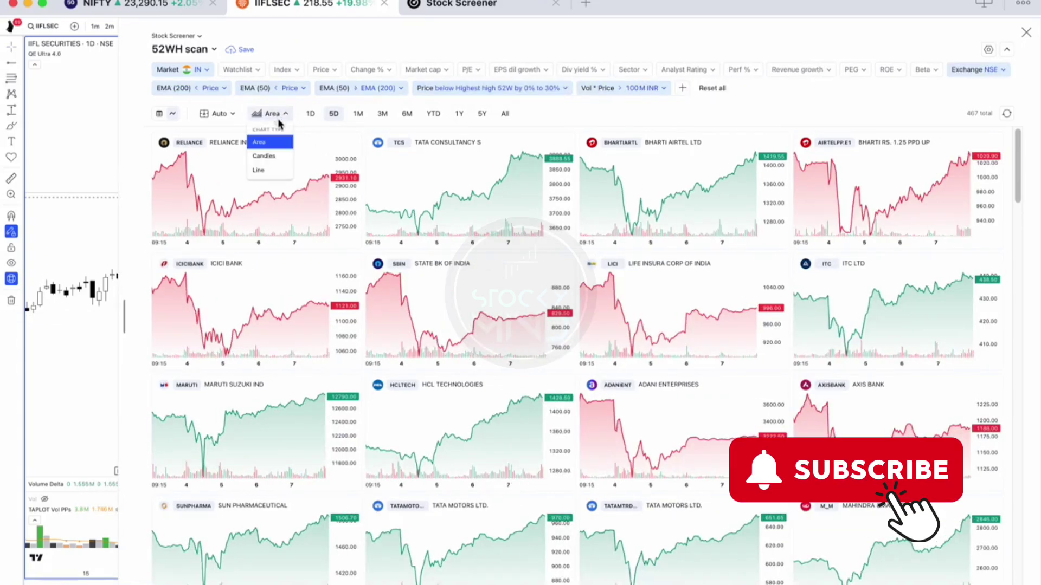
{"action": "left_click", "coordinate": [264, 156]}
{"action": "left_click", "coordinate": [418, 114]}
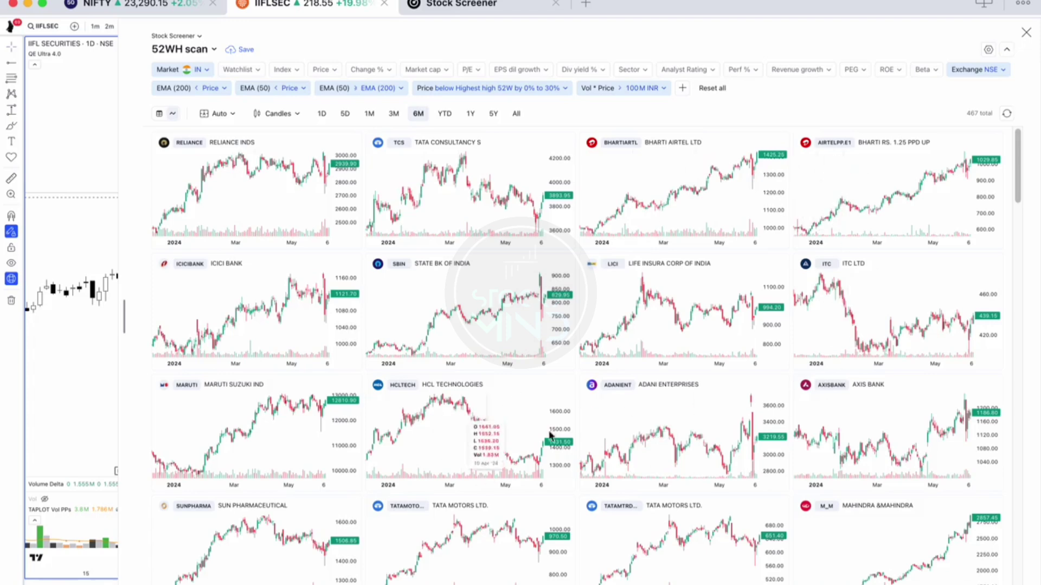
{"action": "left_click", "coordinate": [284, 114]}
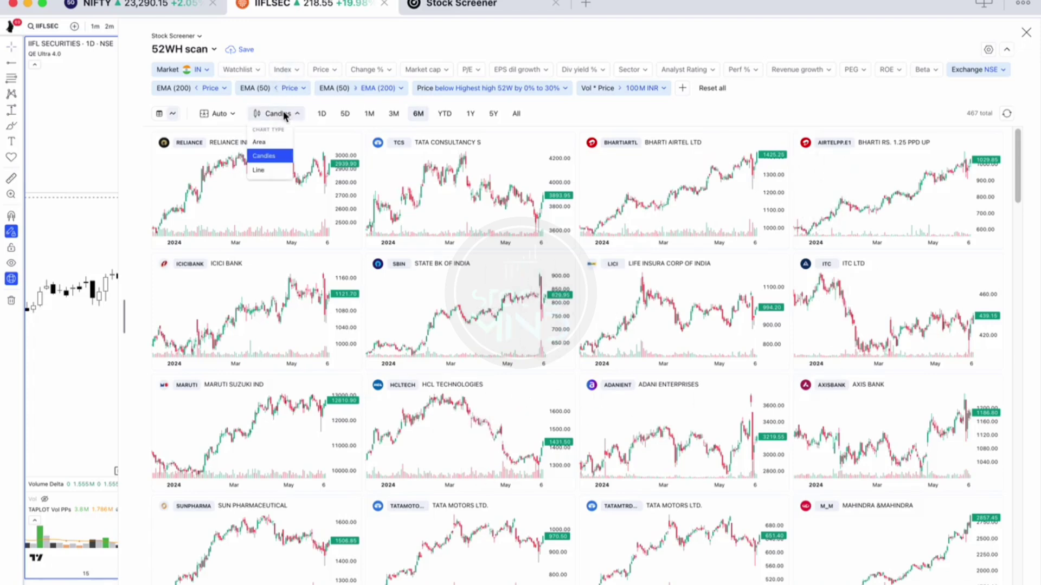
{"action": "left_click", "coordinate": [220, 114]}
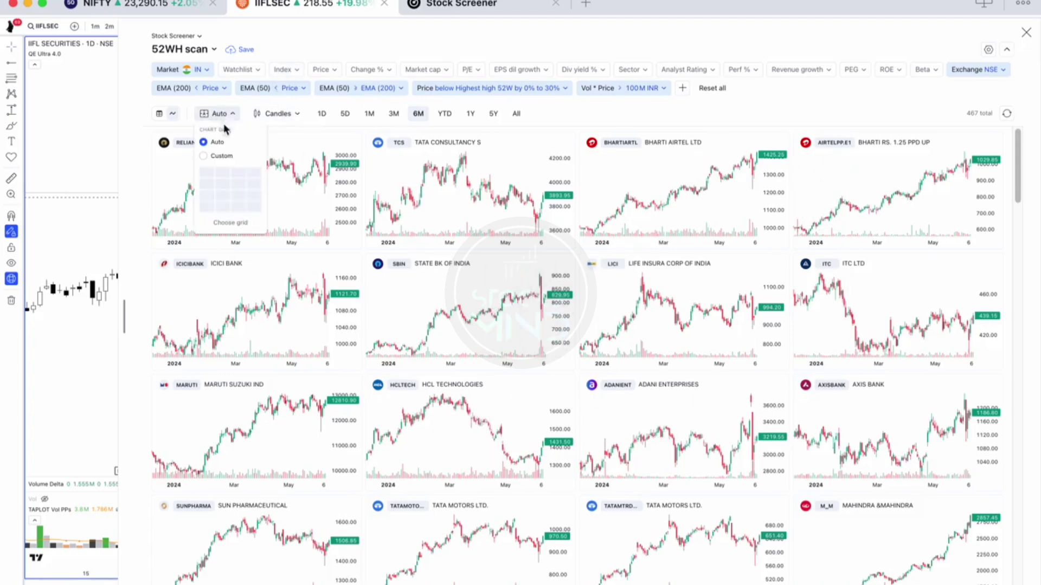
{"action": "left_click", "coordinate": [221, 182]}
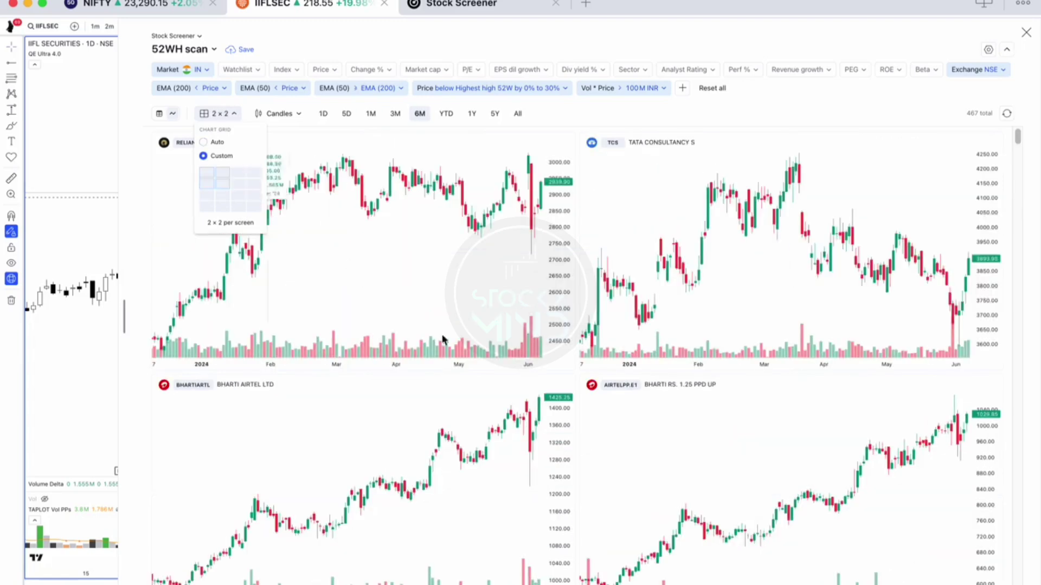
Open RELIANCE from the results on the main chart
{"action": "left_click", "coordinate": [508, 141]}
{"action": "scroll", "coordinate": [602, 325], "scroll_direction": "down", "scroll_amount": 5}
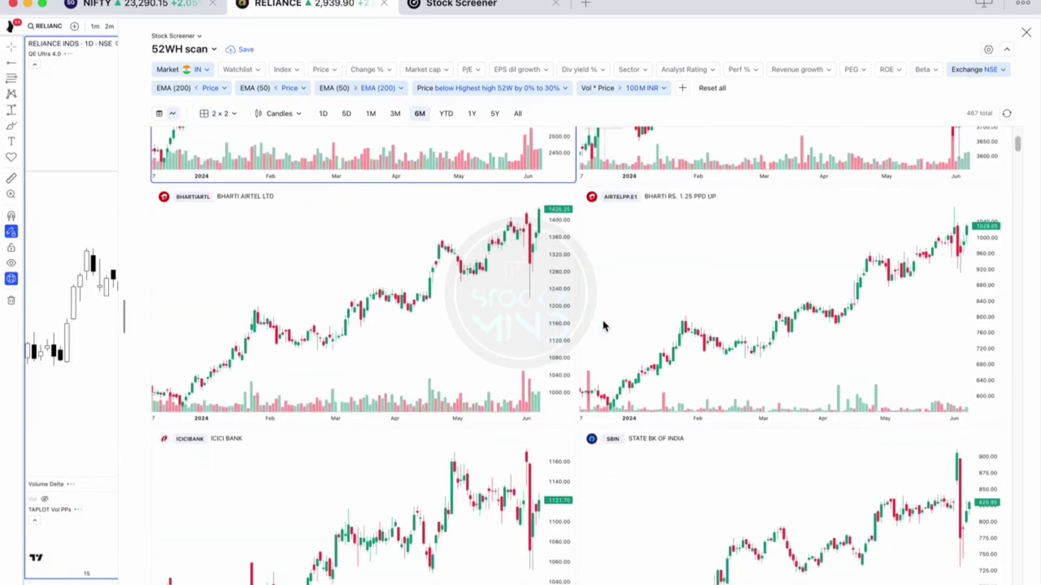
{"action": "scroll", "coordinate": [602, 325], "scroll_direction": "down", "scroll_amount": 10}
{"action": "scroll", "coordinate": [603, 325], "scroll_direction": "up", "scroll_amount": 15}
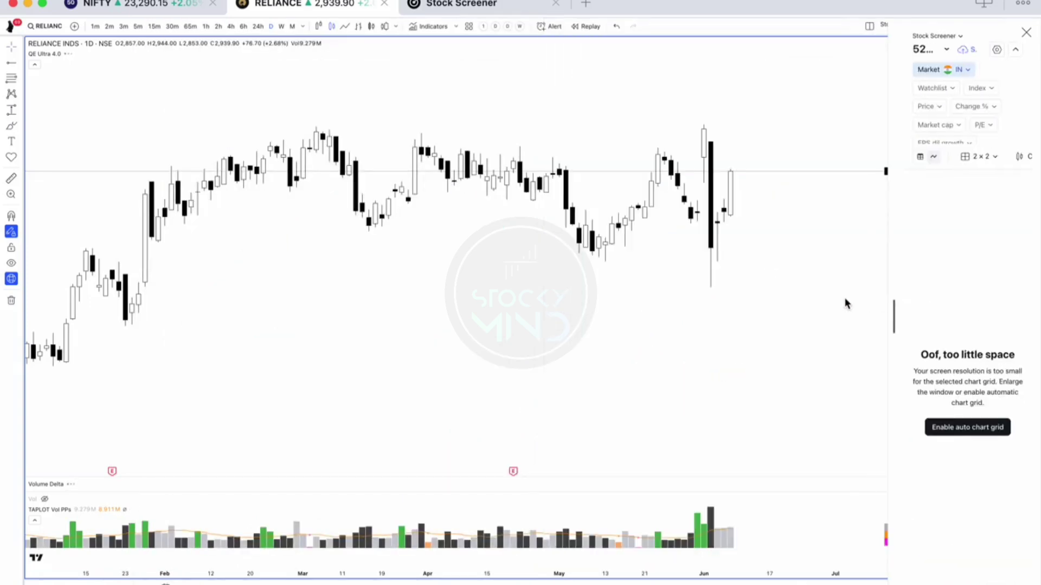
Widen the screener and display the 467 results as a list of symbols with prices
{"action": "left_click_drag", "start_coordinate": [893, 317], "coordinate": [832, 299]}
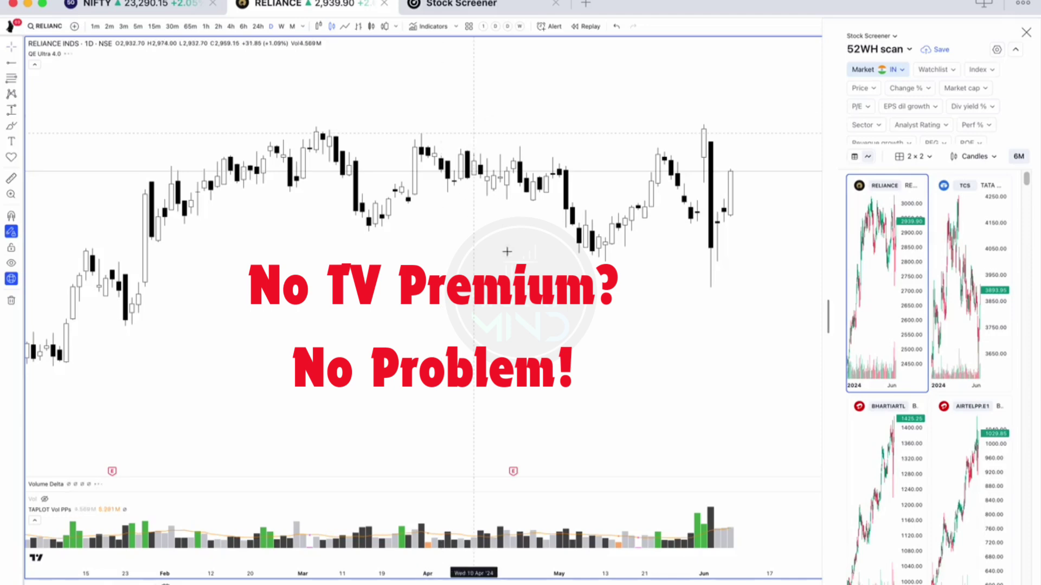
{"action": "left_click", "coordinate": [855, 158]}
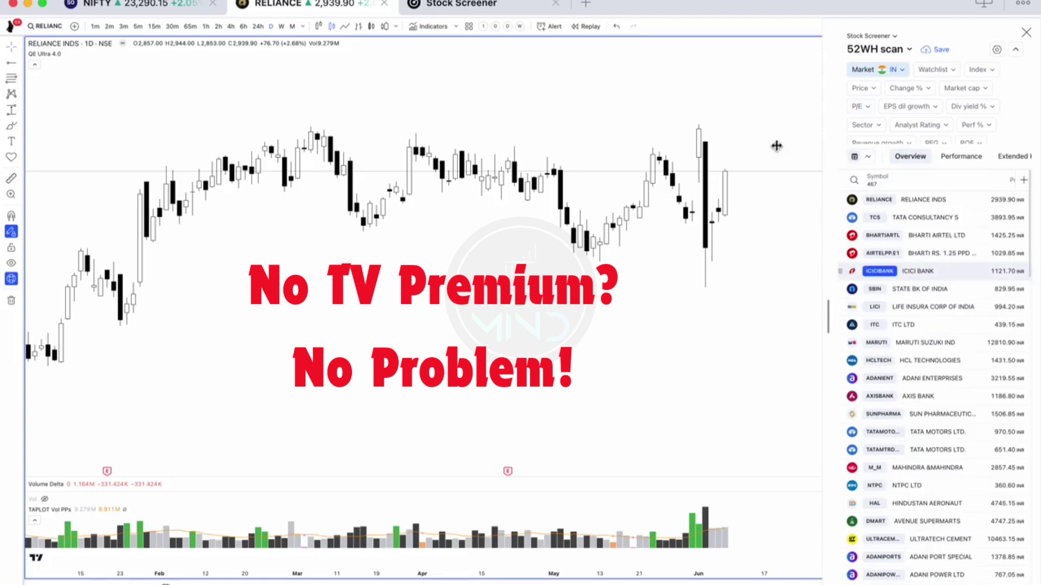
{"action": "left_click_drag", "start_coordinate": [828, 310], "coordinate": [834, 308]}
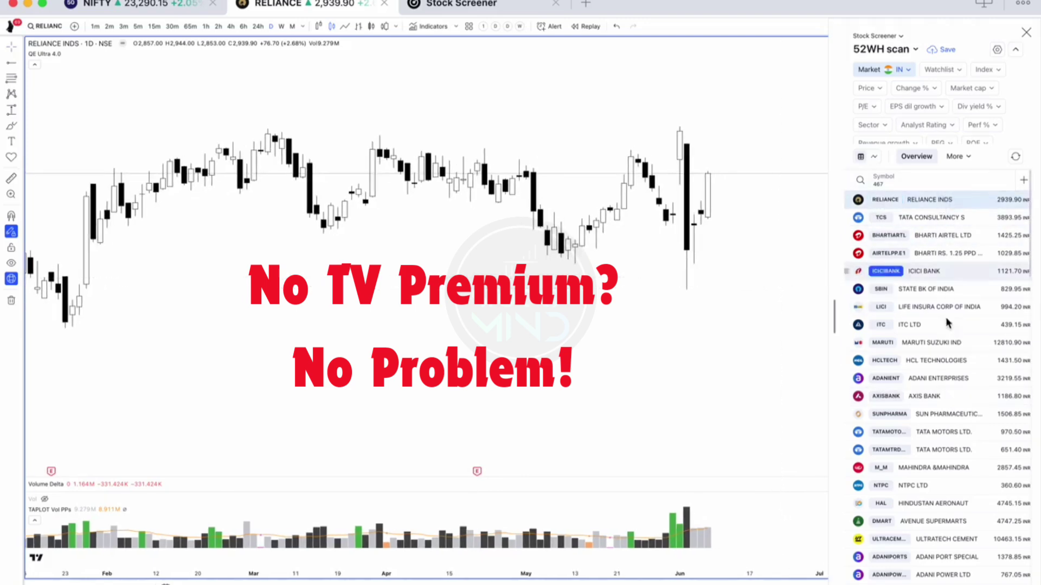
Open Bharti Airtel's chart from the 52WH scan list and widen the screener panel
{"action": "left_click", "coordinate": [921, 236]}
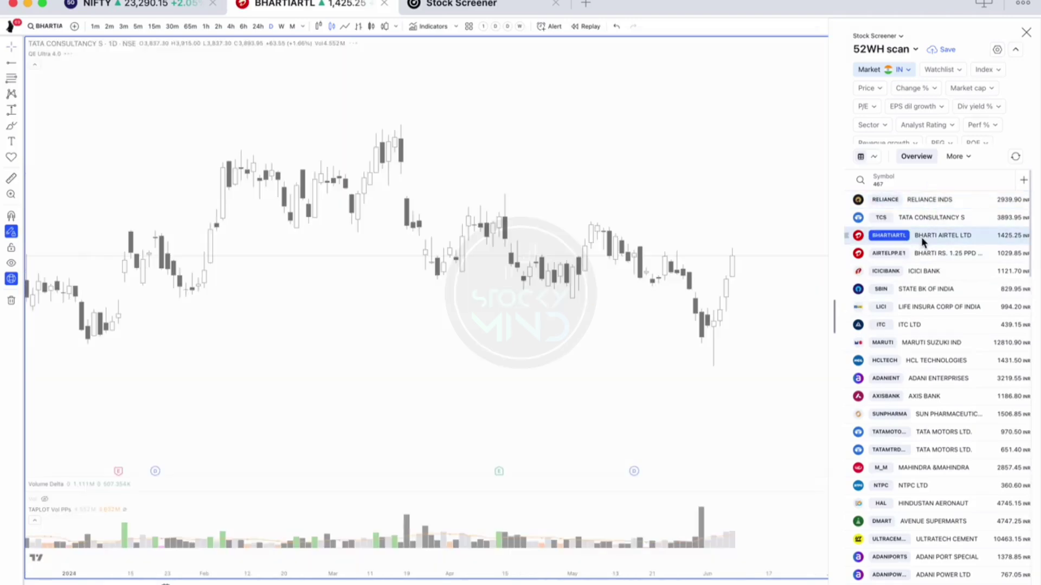
{"action": "left_click_drag", "start_coordinate": [836, 319], "coordinate": [792, 325]}
{"action": "left_click_drag", "start_coordinate": [712, 326], "coordinate": [568, 334]}
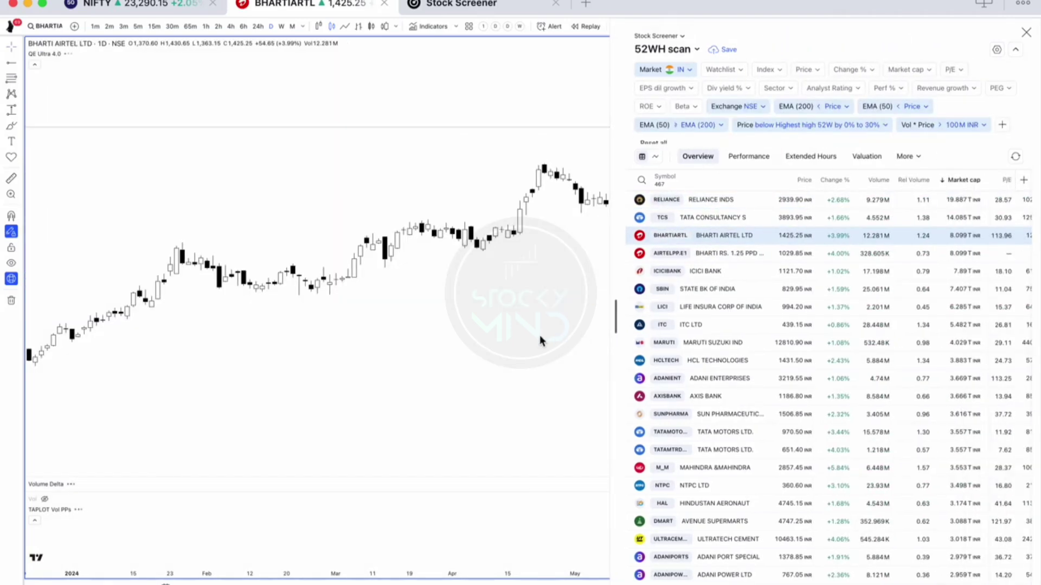
{"action": "left_click_drag", "start_coordinate": [490, 345], "coordinate": [323, 342]}
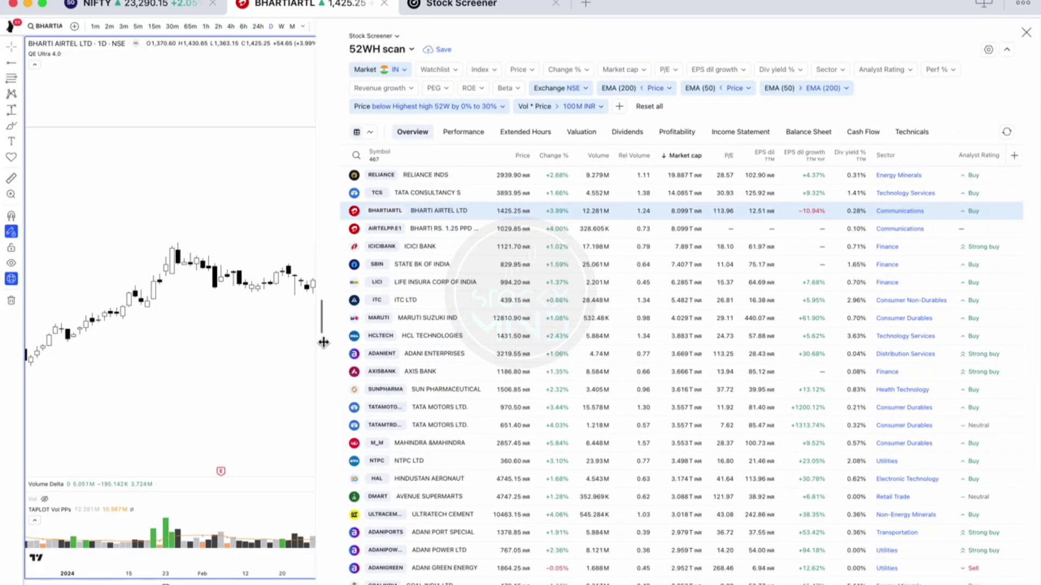
Widen the screener slightly more and reset the 'Price below Highest high' filter to plain Price
{"action": "left_click_drag", "start_coordinate": [323, 314], "coordinate": [305, 315]}
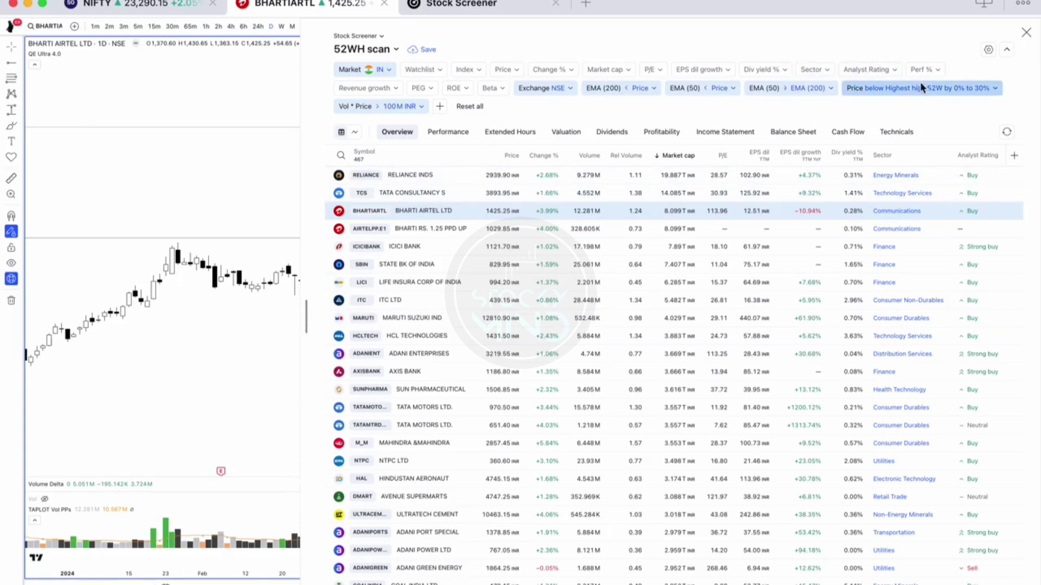
{"action": "left_click", "coordinate": [964, 85]}
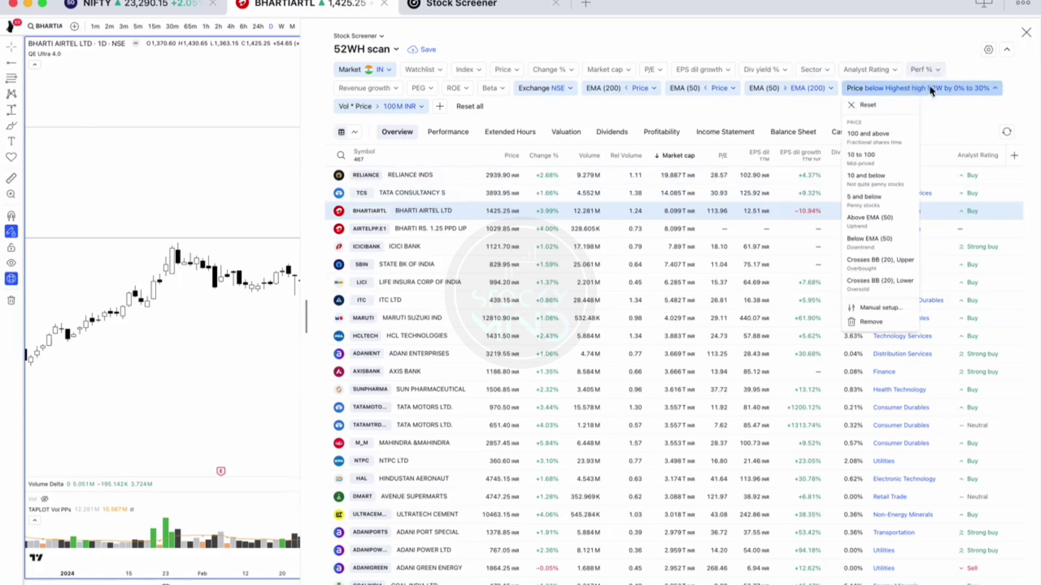
{"action": "left_click", "coordinate": [871, 108]}
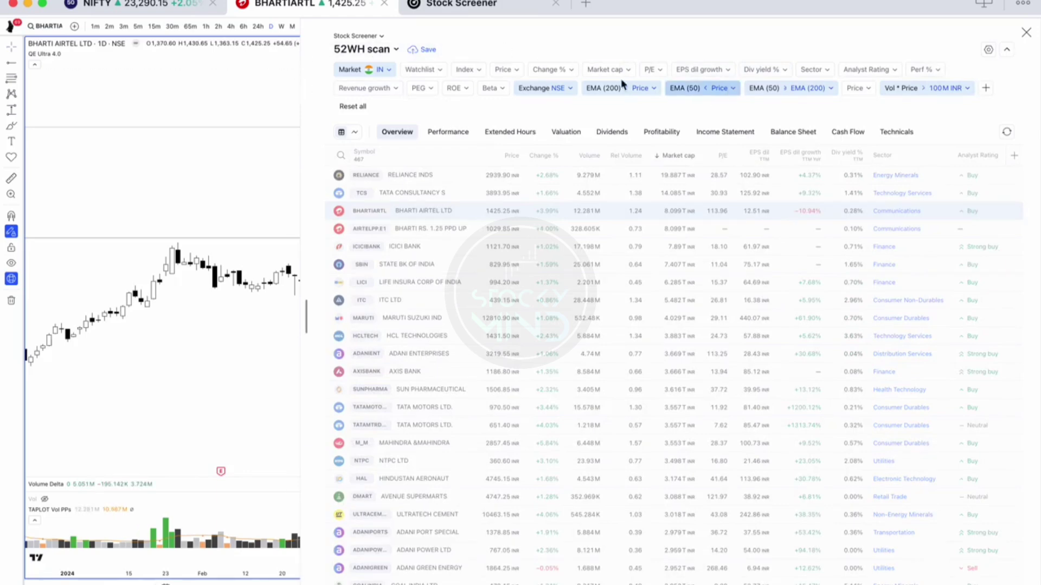